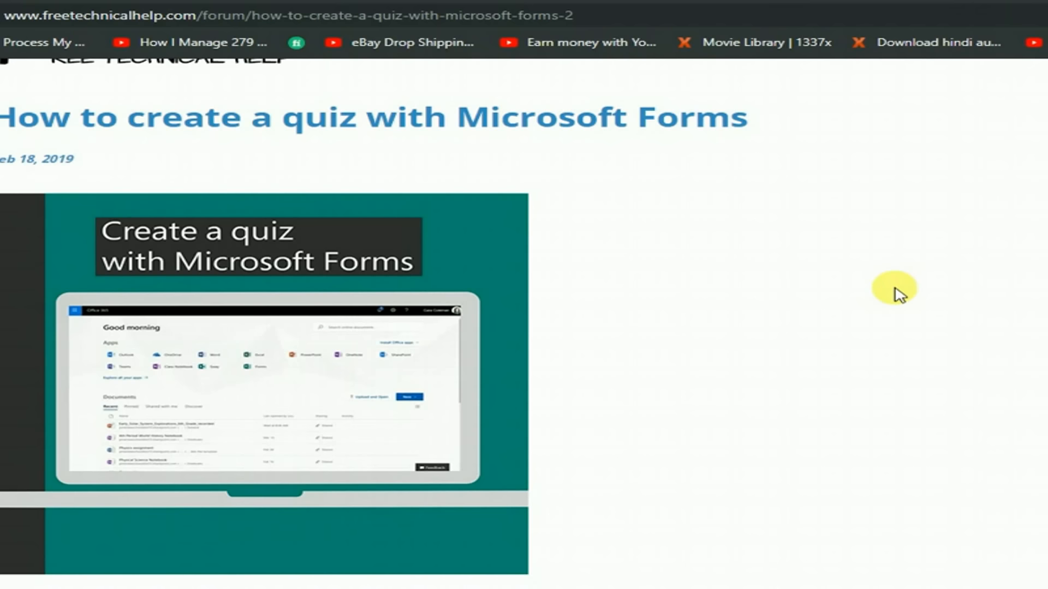
- Open forms.office.com in a new incognito window and create a new quiz
scroll(900, 295, "down", 2)
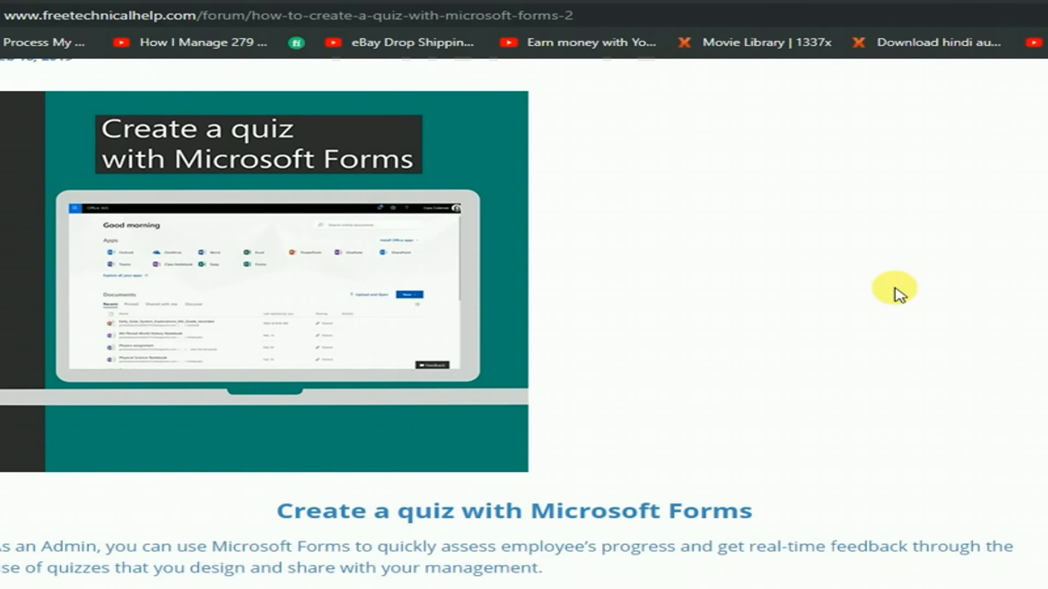
scroll(900, 295, "down", 7)
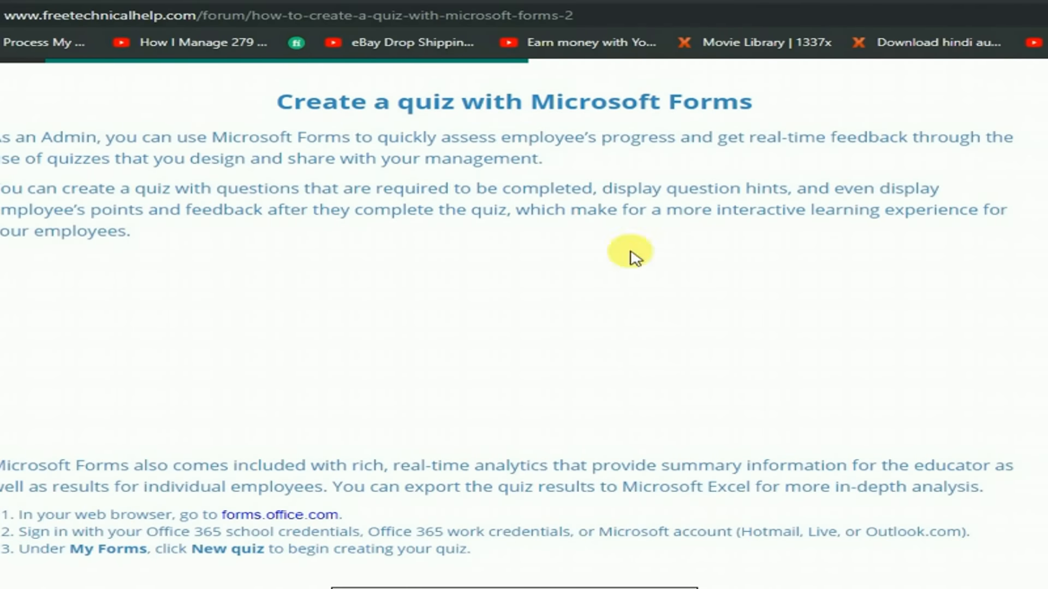
key("ctrl+shift+n")
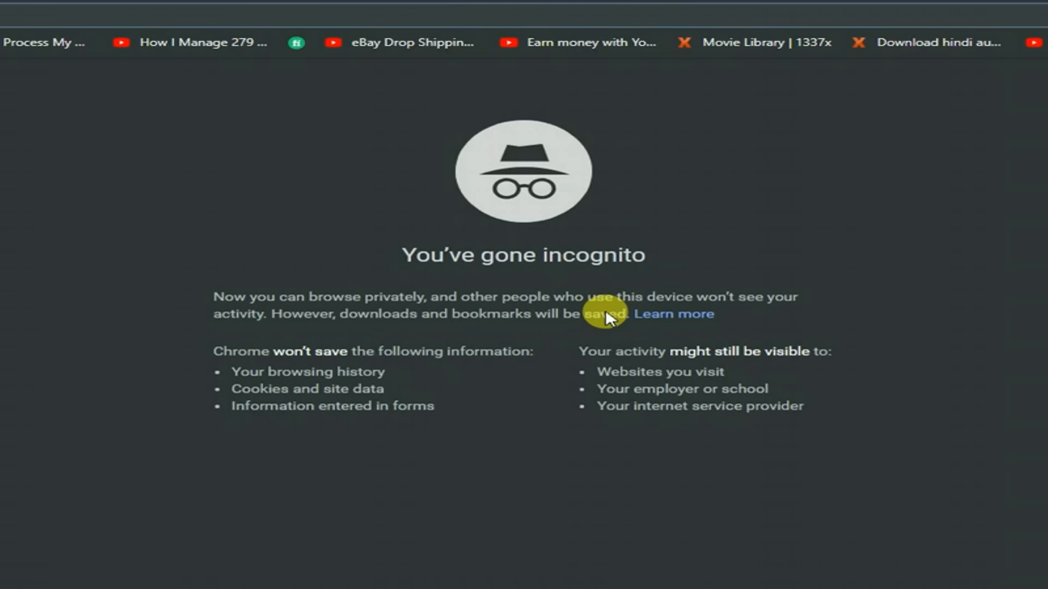
type("forms.o")
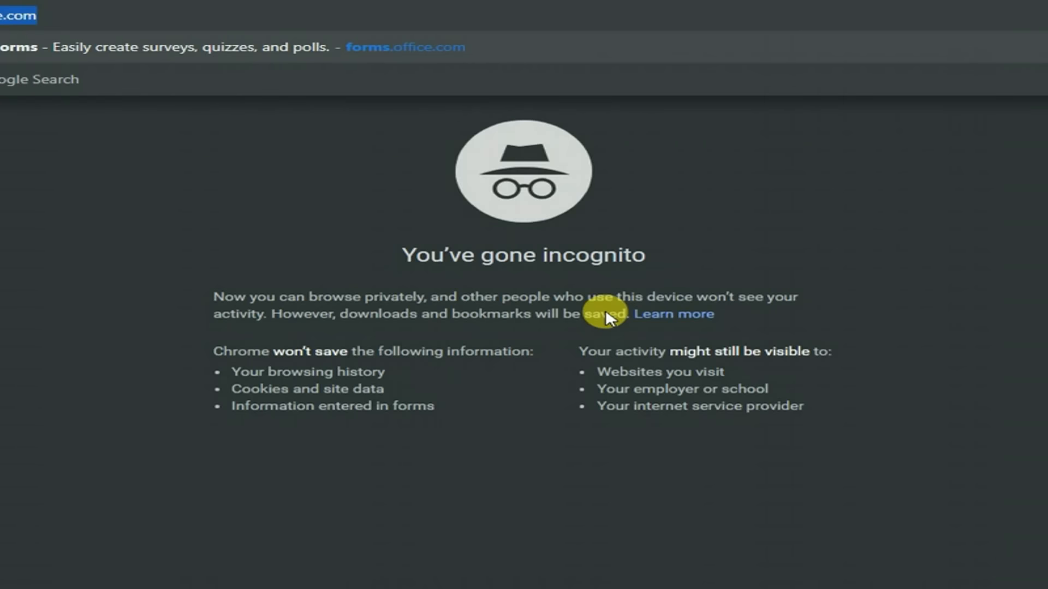
type("ffice")
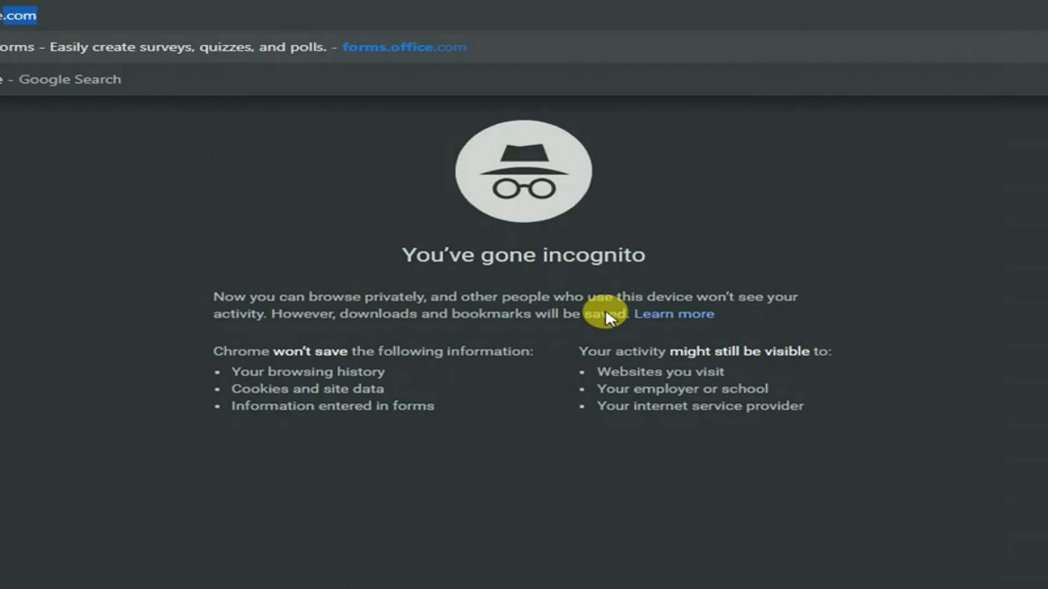
key("Return")
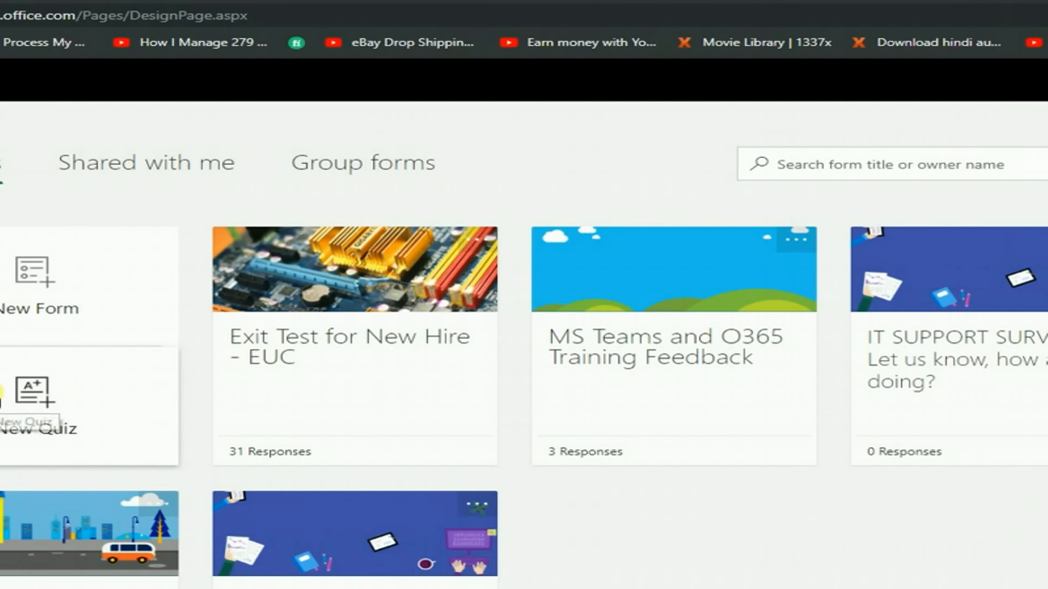
left_click(44, 423)
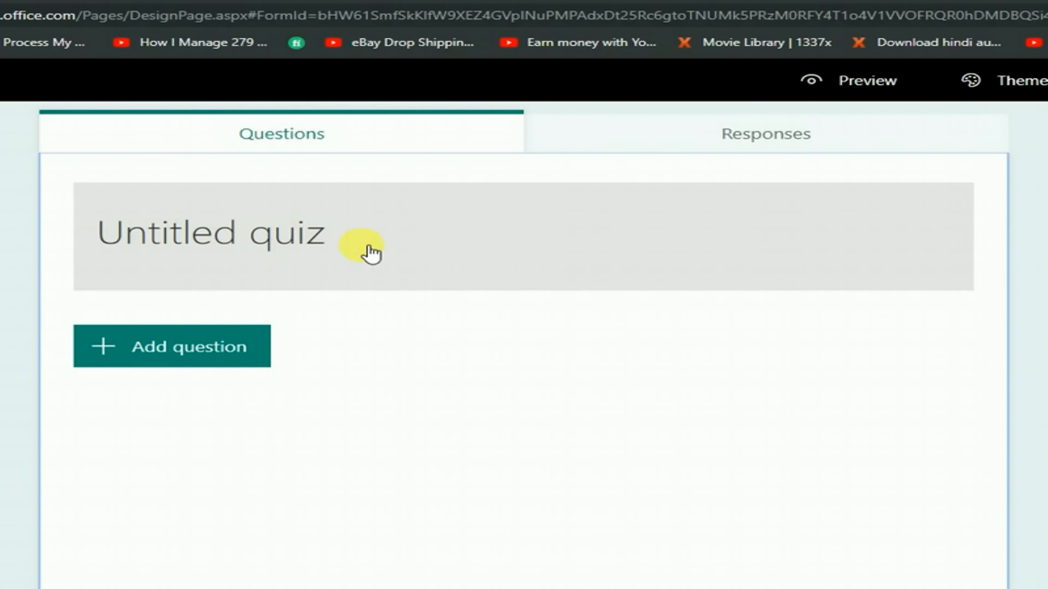
- Title the quiz "1st Sem Progress check" and enter the description "this is a demo"
left_click(298, 245)
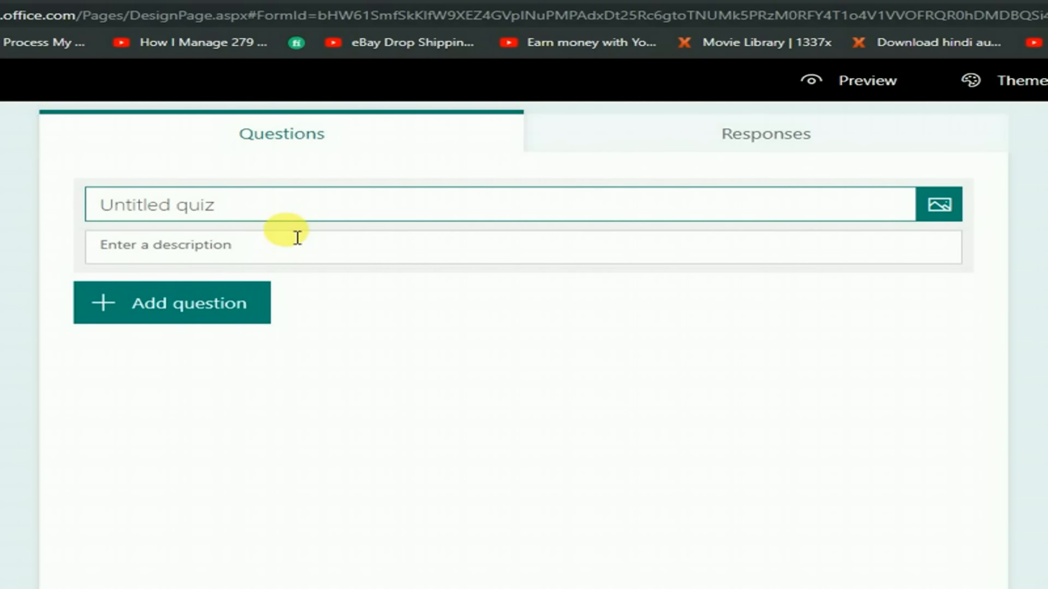
key("ctrl+a")
key("BackSpace")
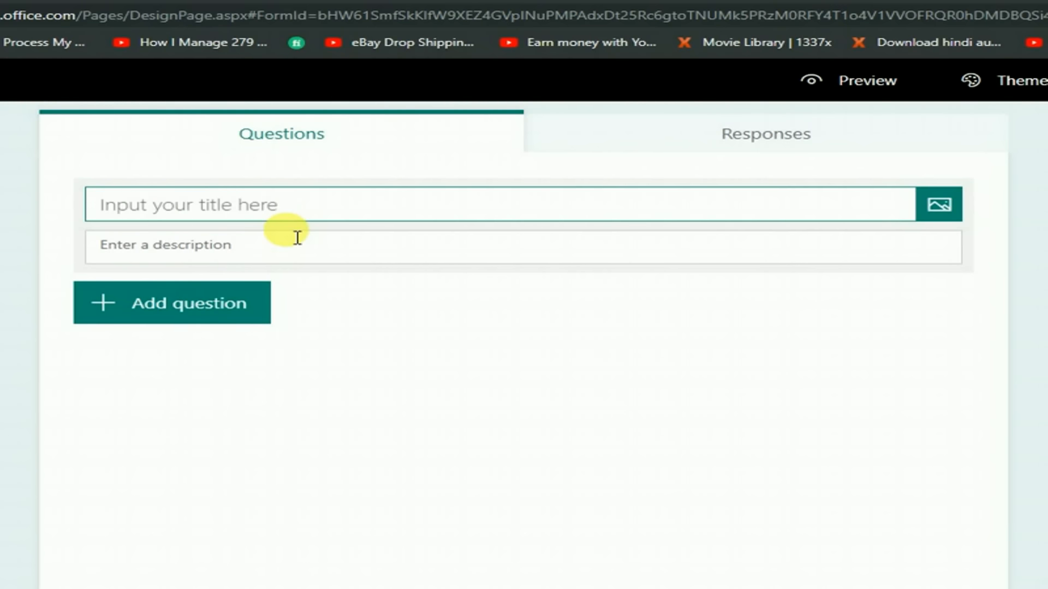
type("1st")
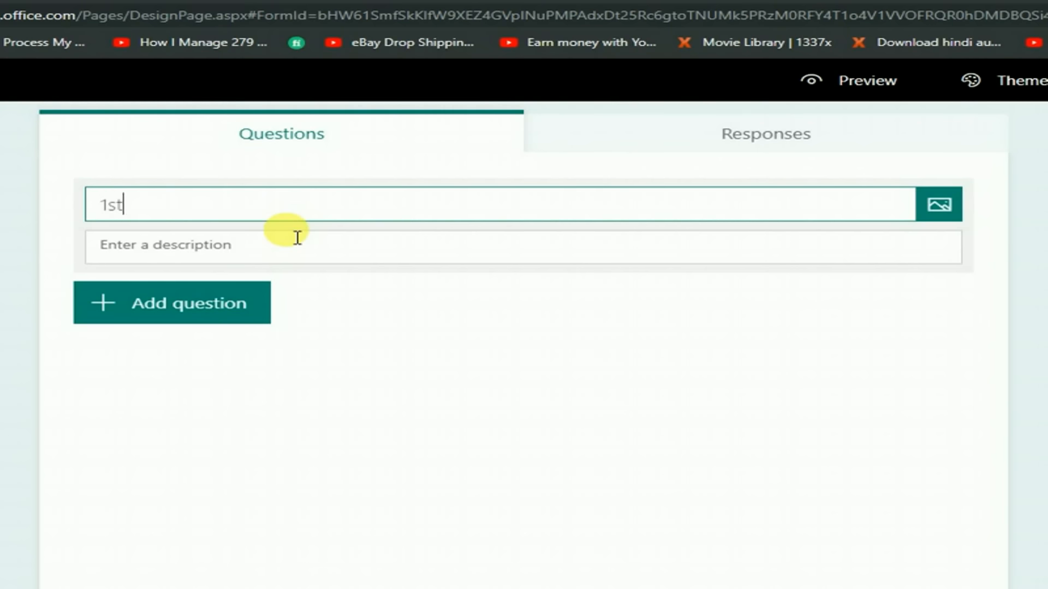
type(" Sem Examination")
key("BackSpace")
key("BackSpace")
key("BackSpace")
key("BackSpace")
key("BackSpace")
key("BackSpace")
key("BackSpace")
key("BackSpace")
key("BackSpace")
key("BackSpace")
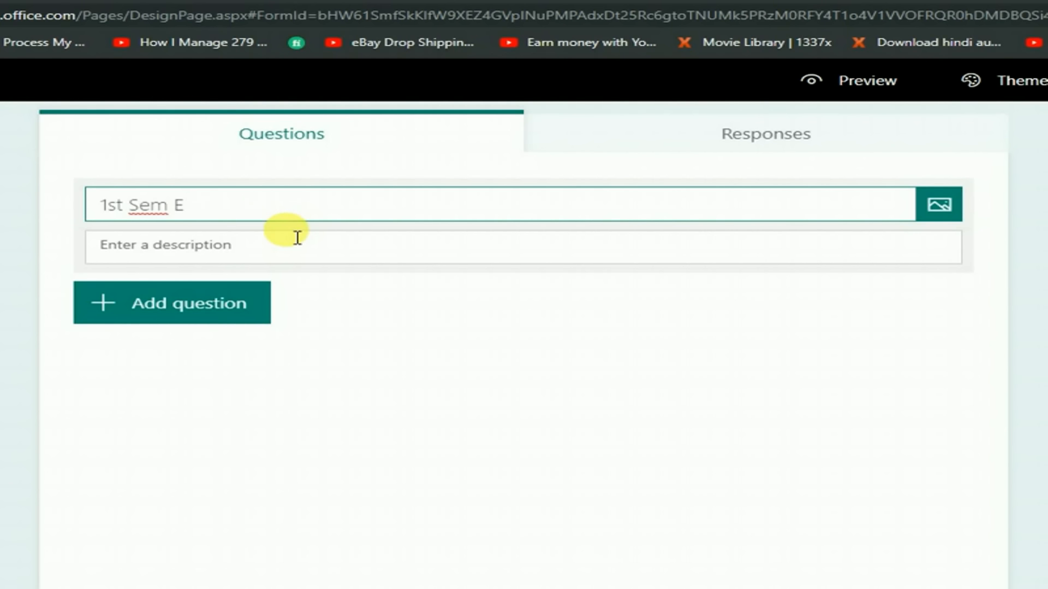
type("Progress check")
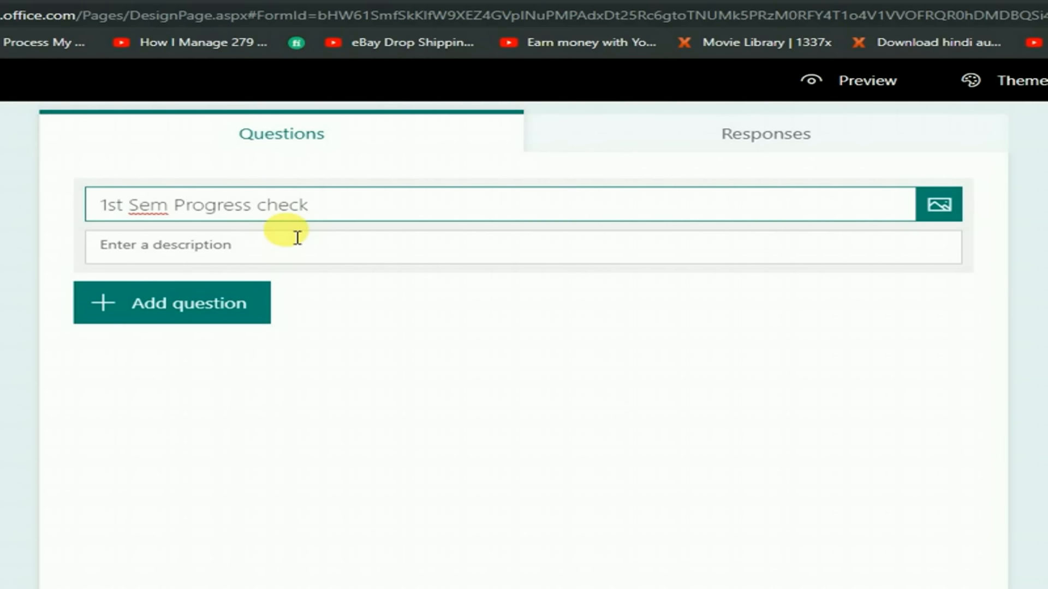
left_click(272, 246)
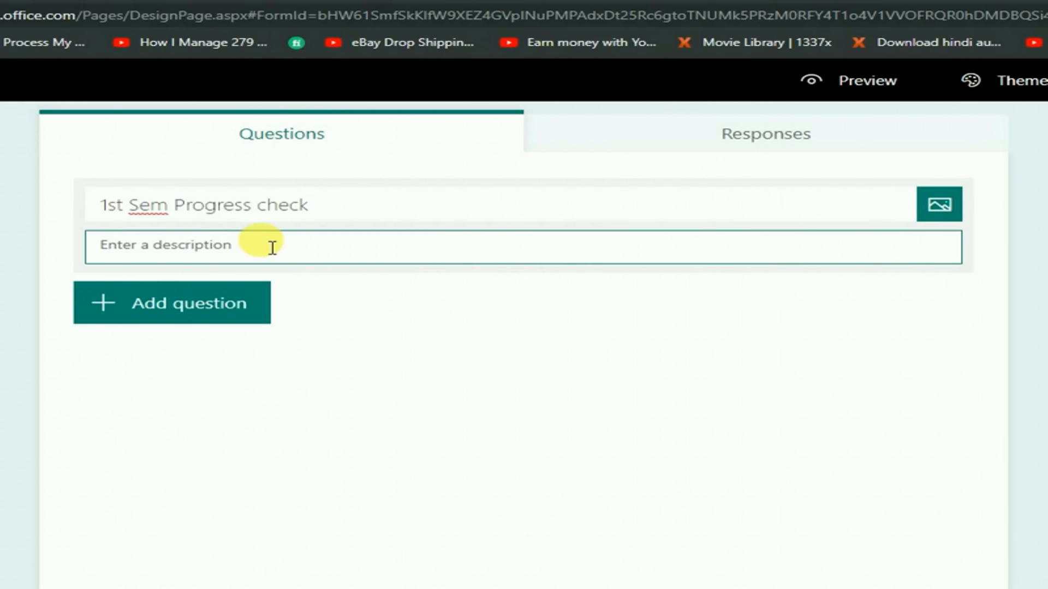
type("this is a demo")
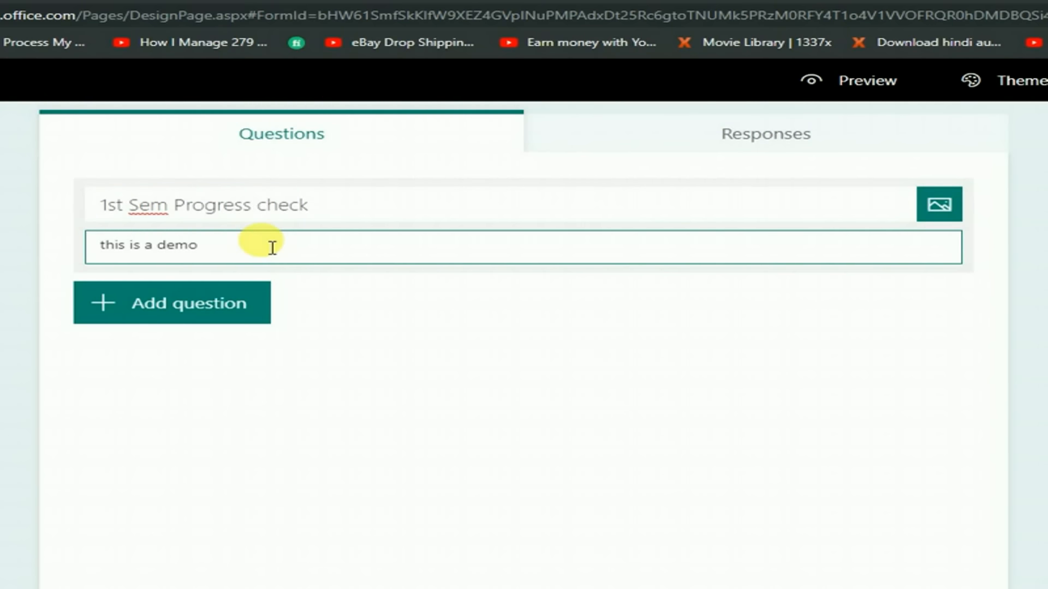
- Search Bing images for "1st sem" as the quiz title's picture and select the 1st Sem movie poster
left_click(940, 209)
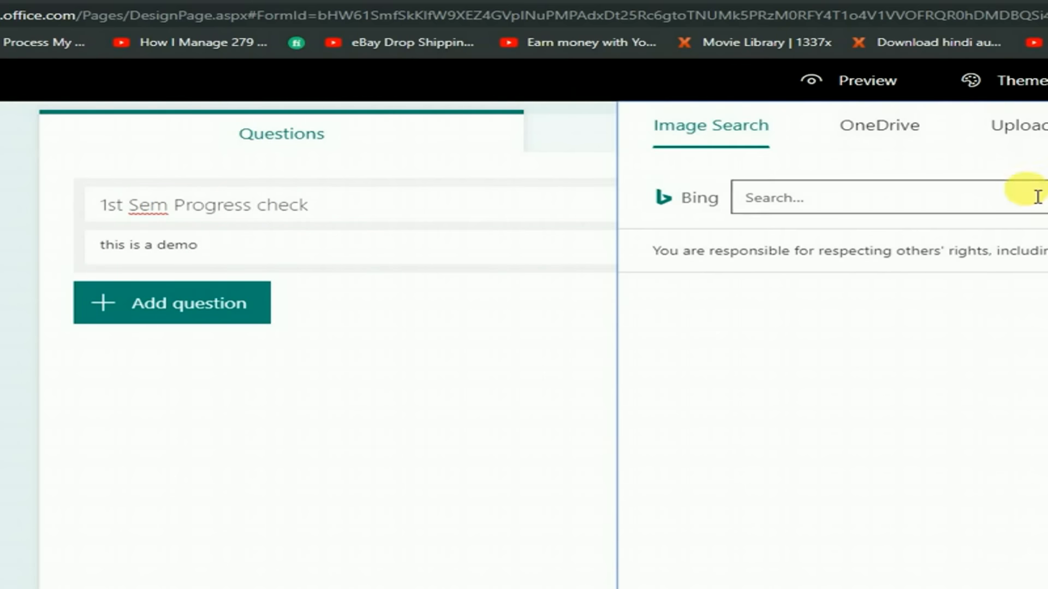
left_click(843, 203)
type("1")
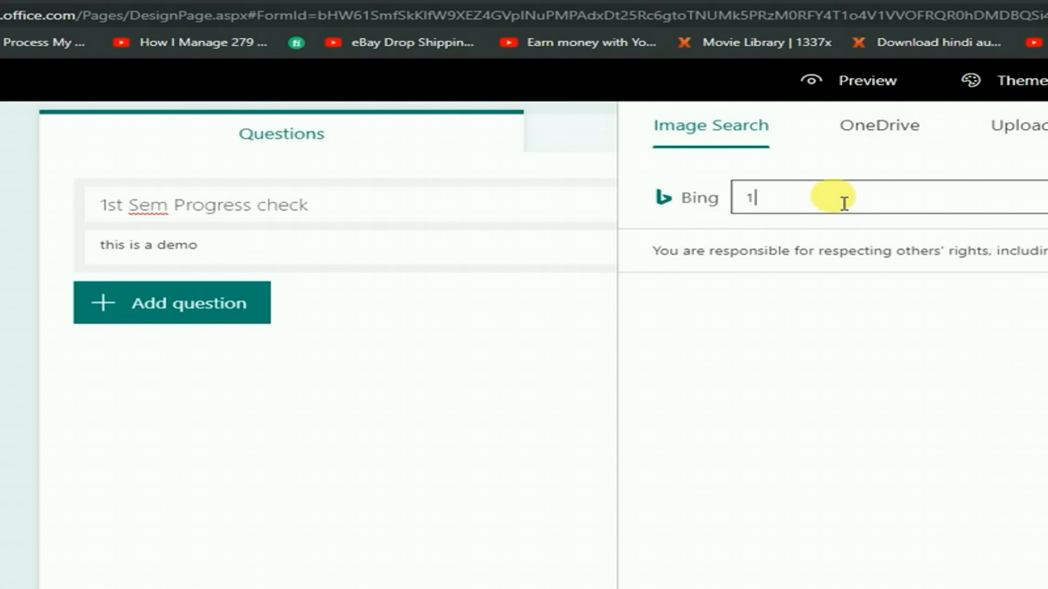
type("st sem")
key("Return")
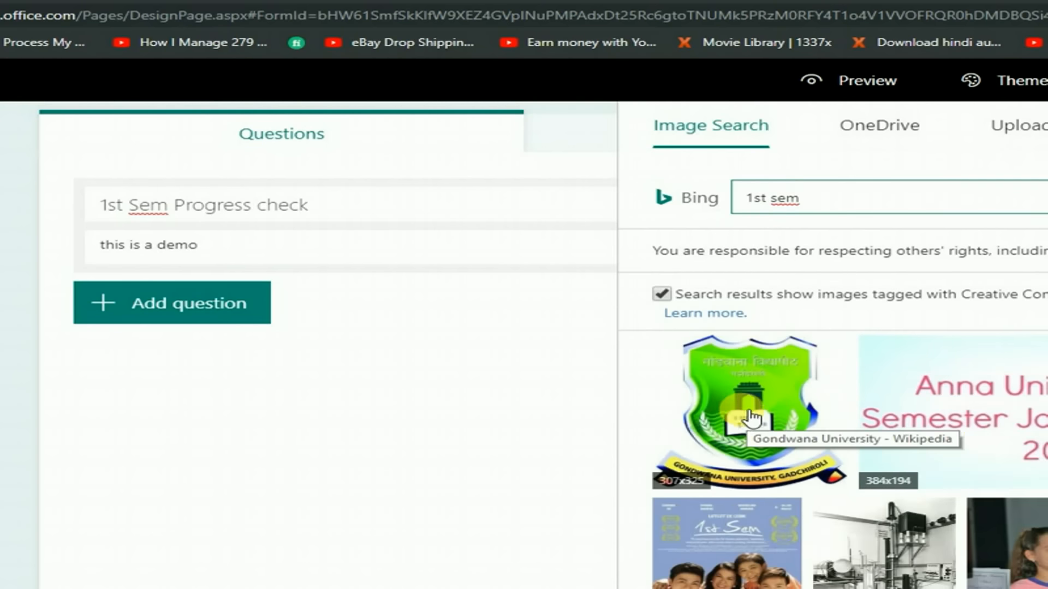
left_click(761, 541)
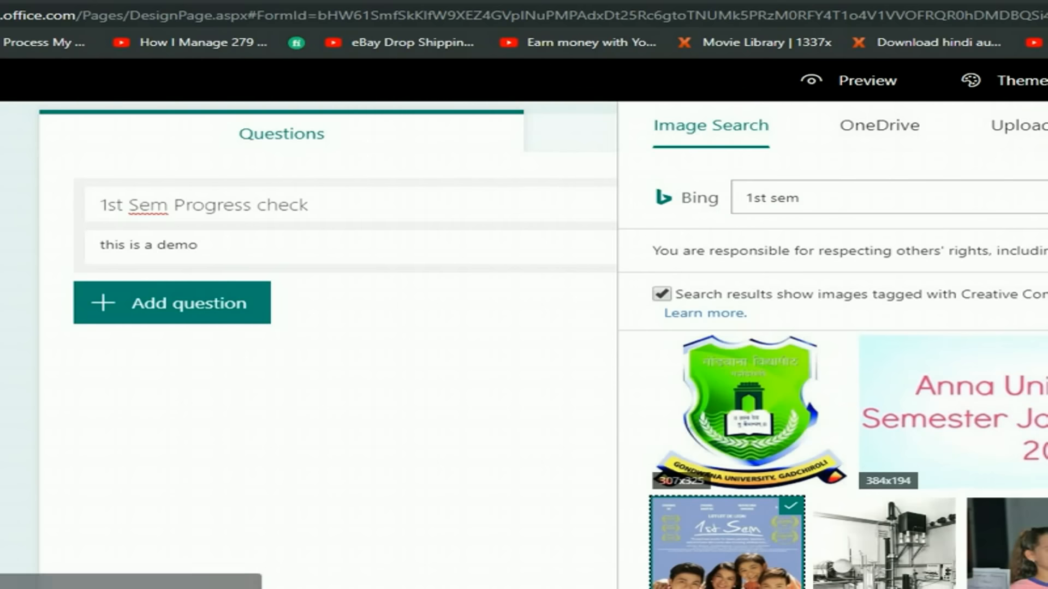
- Look at the OneDrive and local upload sources for the title image, dismissing the file selection
left_click(889, 127)
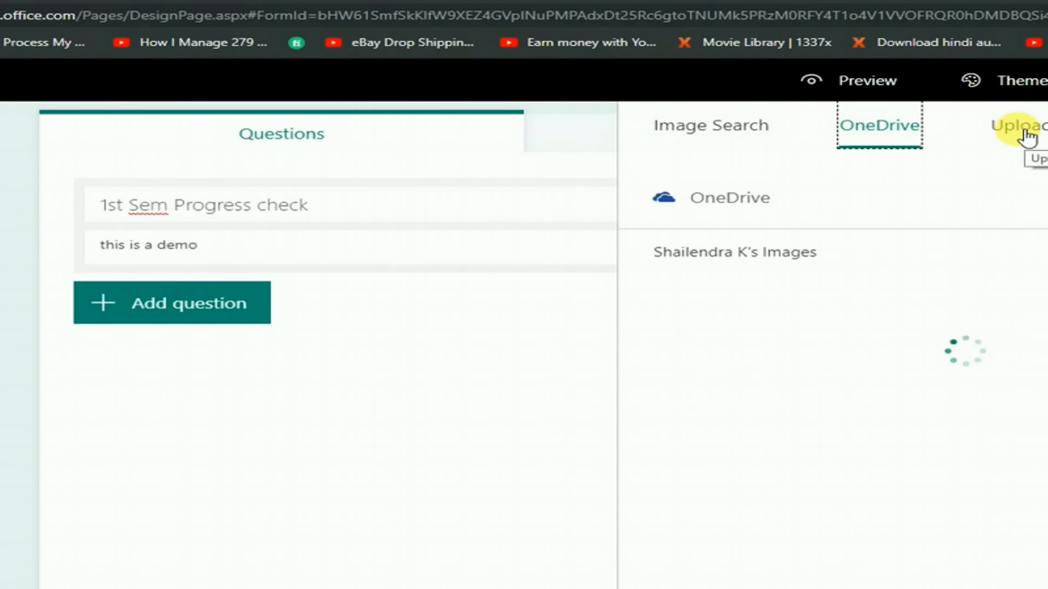
left_click(1028, 136)
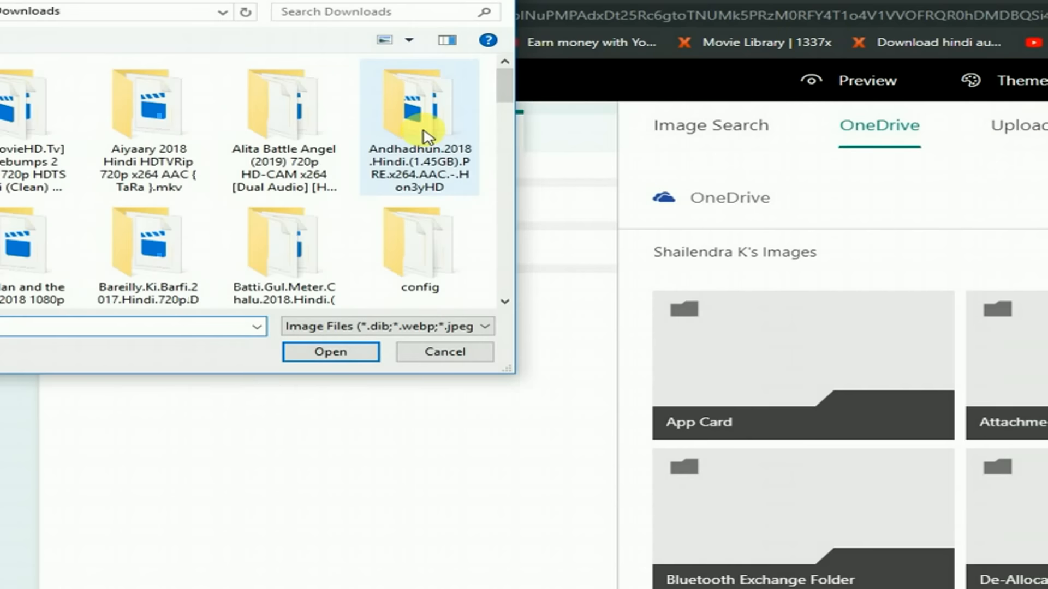
left_click(448, 353)
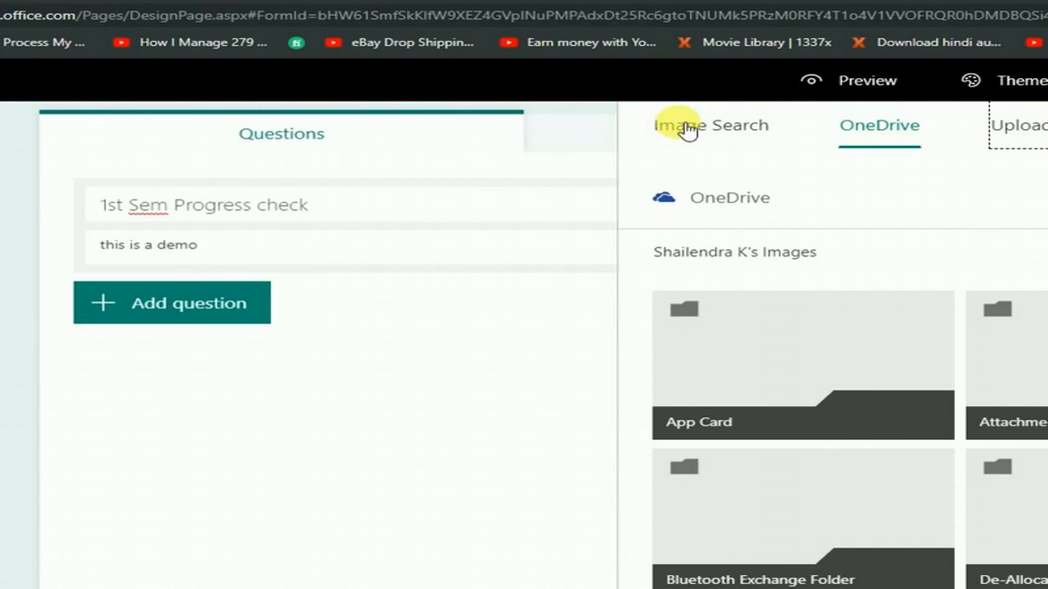
- Return to the image search results and insert the 1st Sem movie poster beside the quiz title
left_click(689, 128)
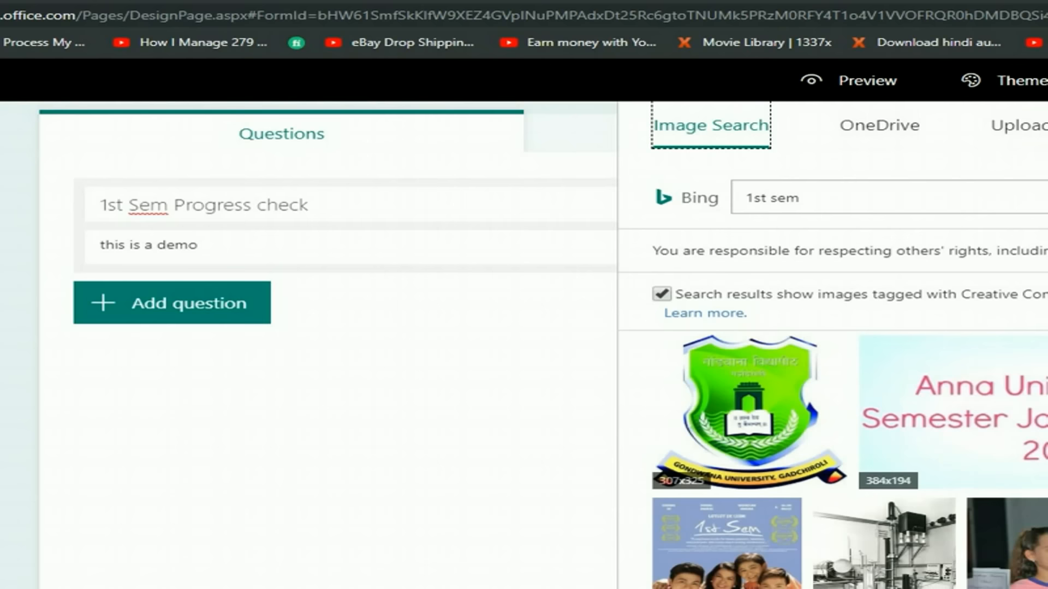
left_click(723, 550)
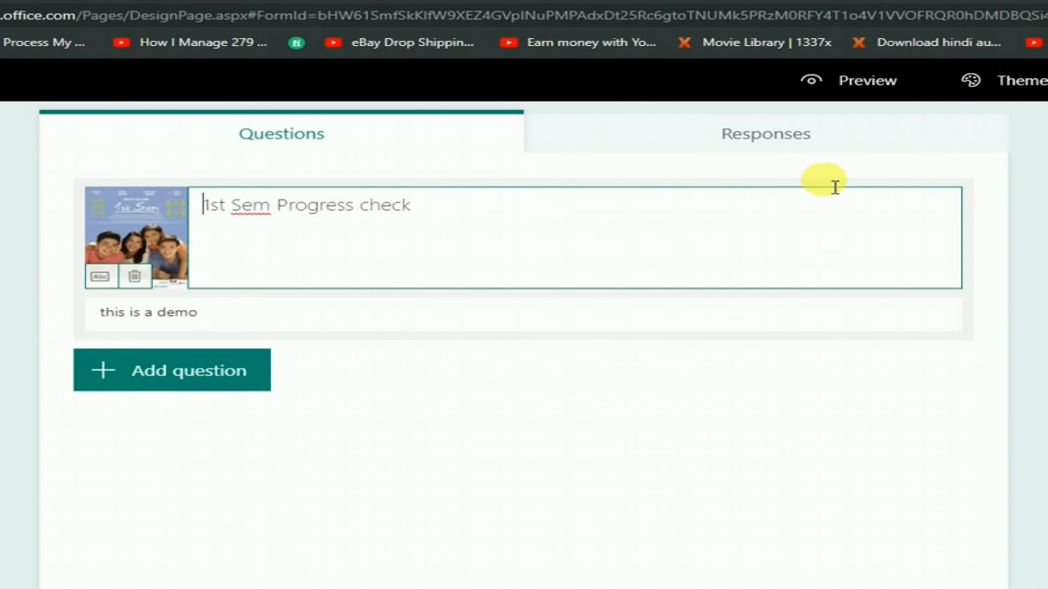
- Add a choice question with the text "How good is this video?"
left_click(186, 374)
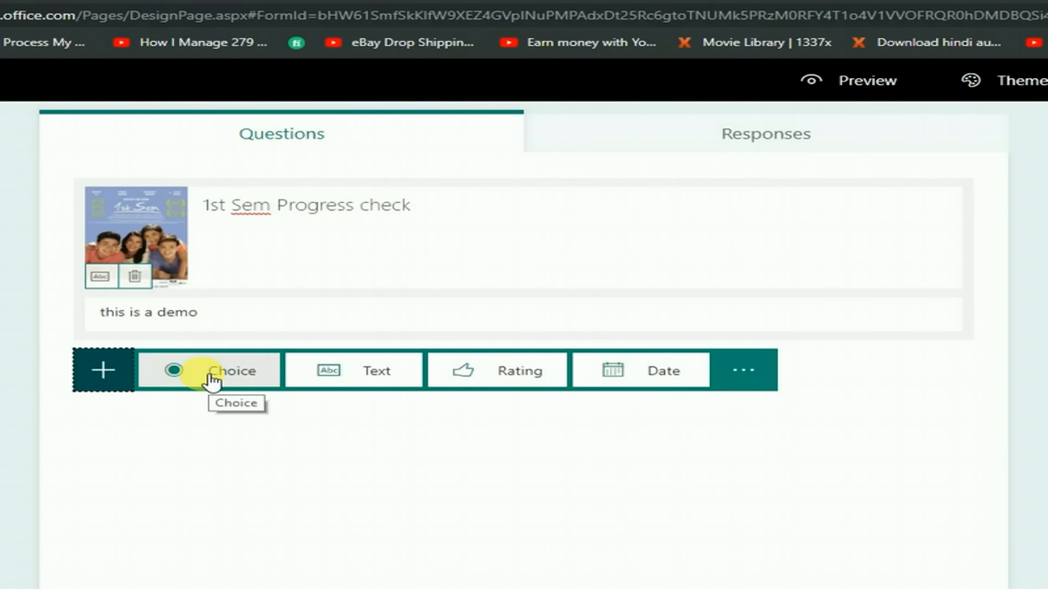
left_click(212, 382)
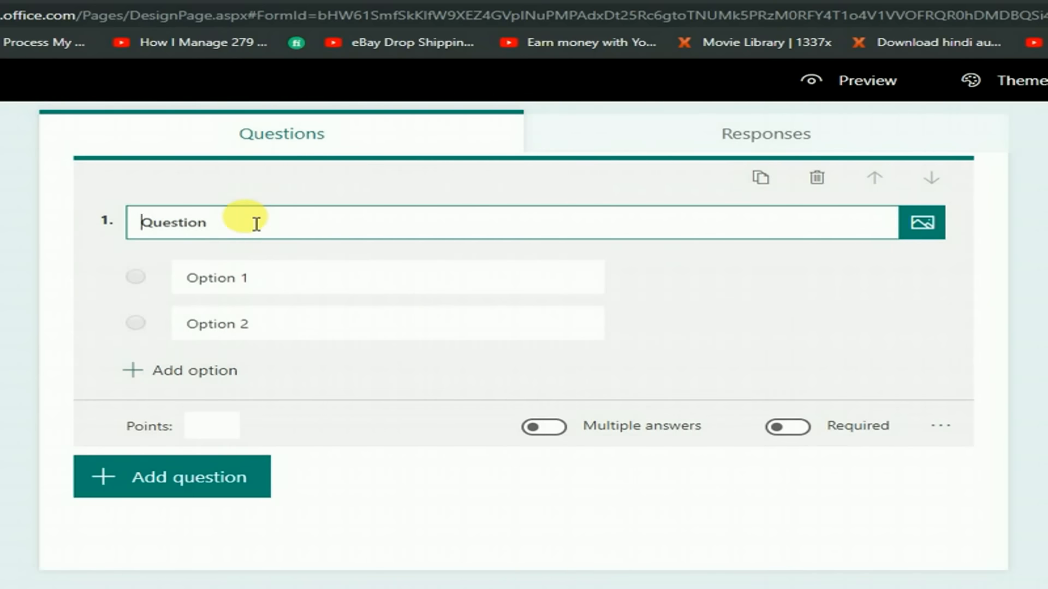
type("How ")
type("good is this")
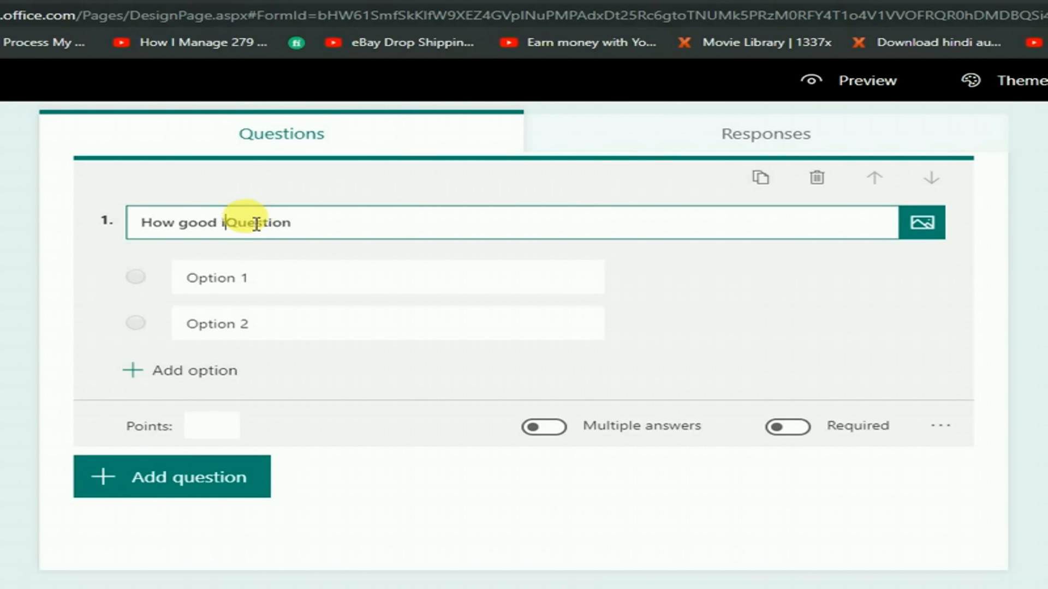
type(" video?")
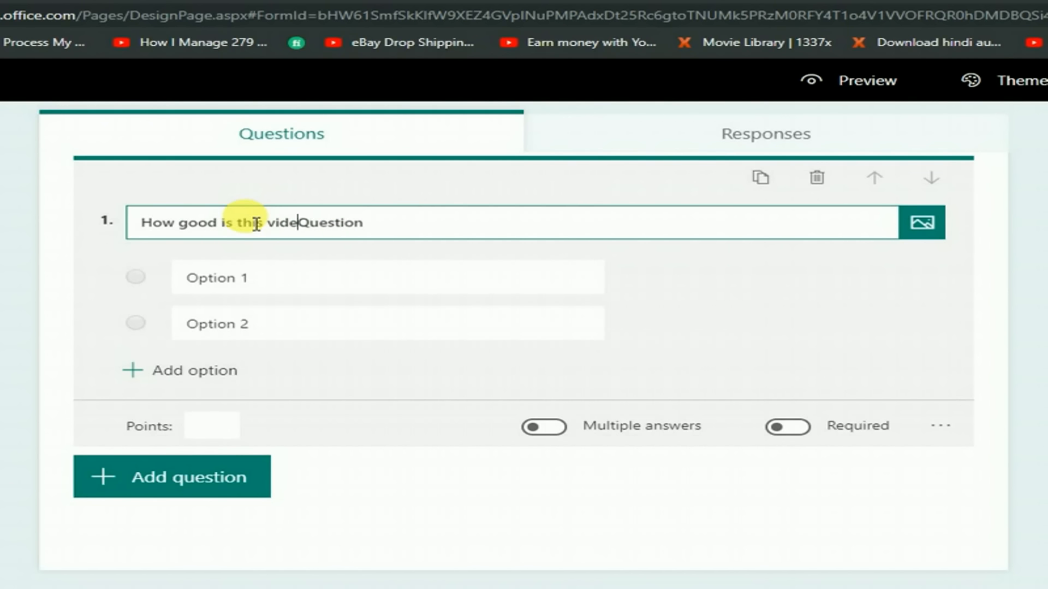
key("shift+End")
key("Delete")
- Fill in the answer options Bad and Good, and add the suggested options Very good and Excellent
left_click(256, 275)
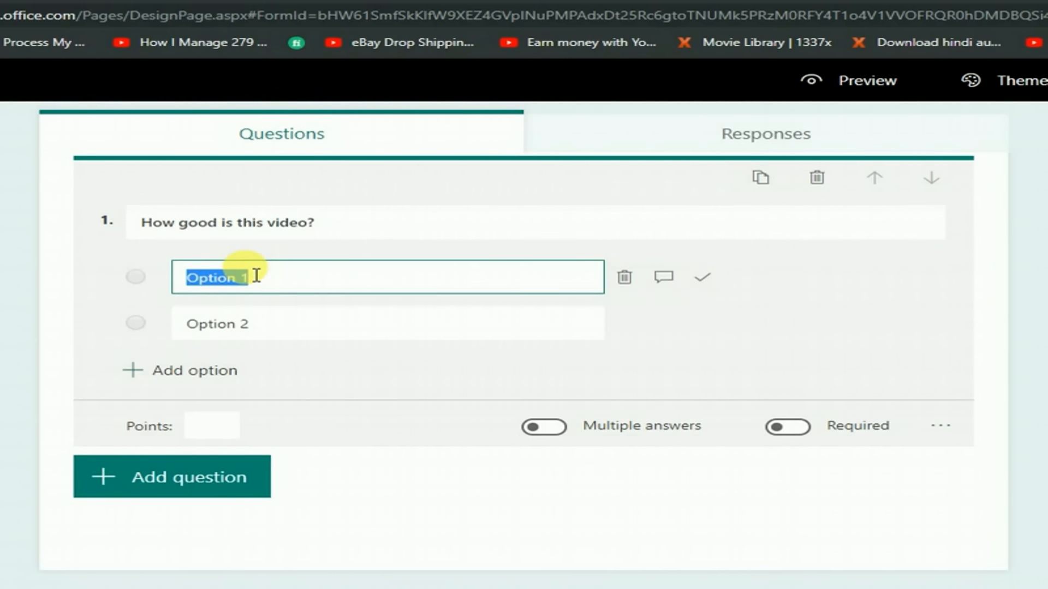
type("Bad")
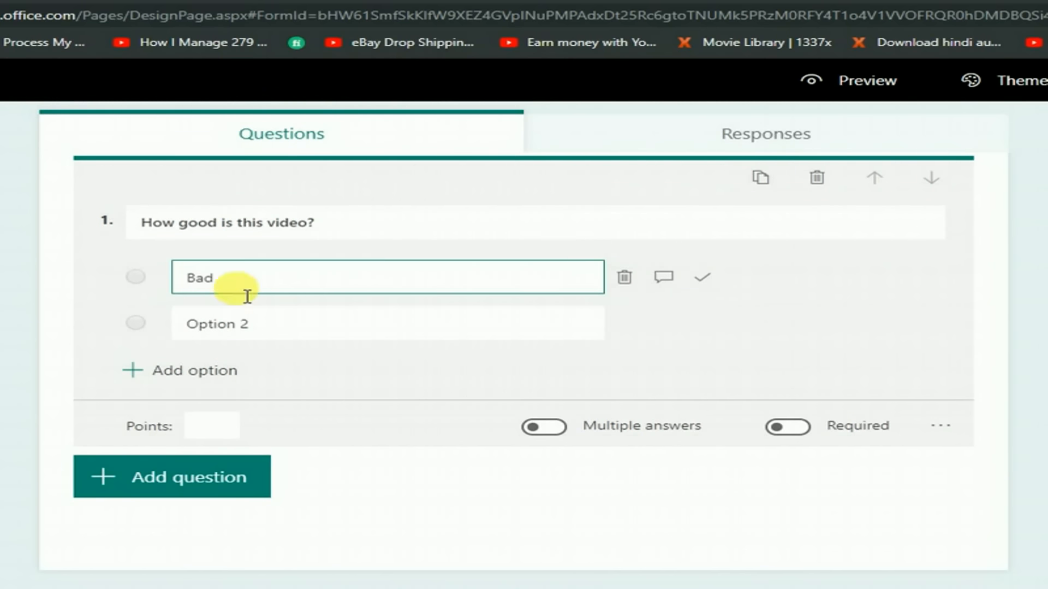
left_click(223, 323)
left_click(201, 369)
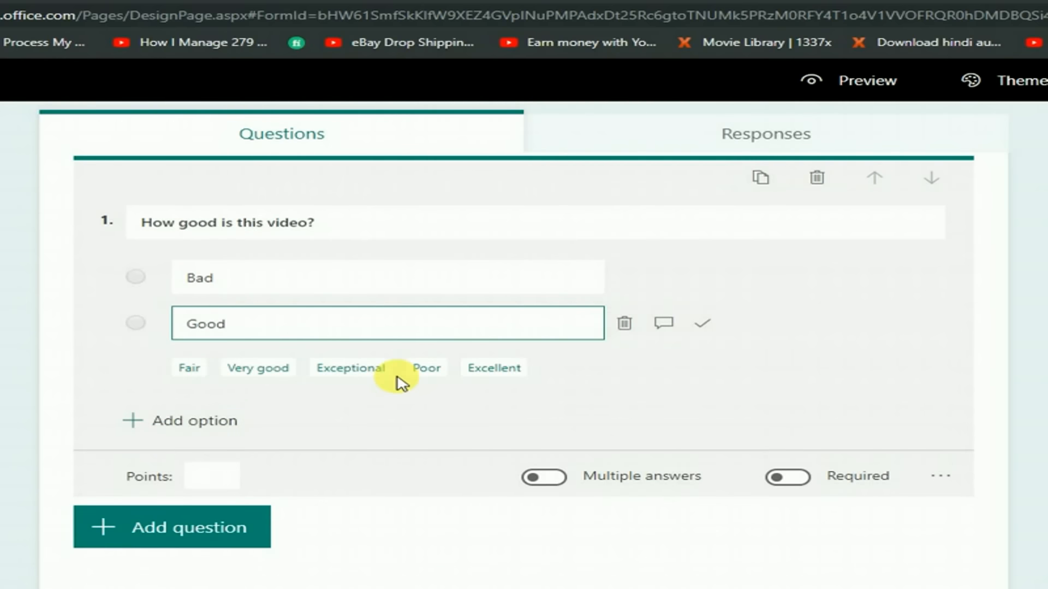
left_click(244, 372)
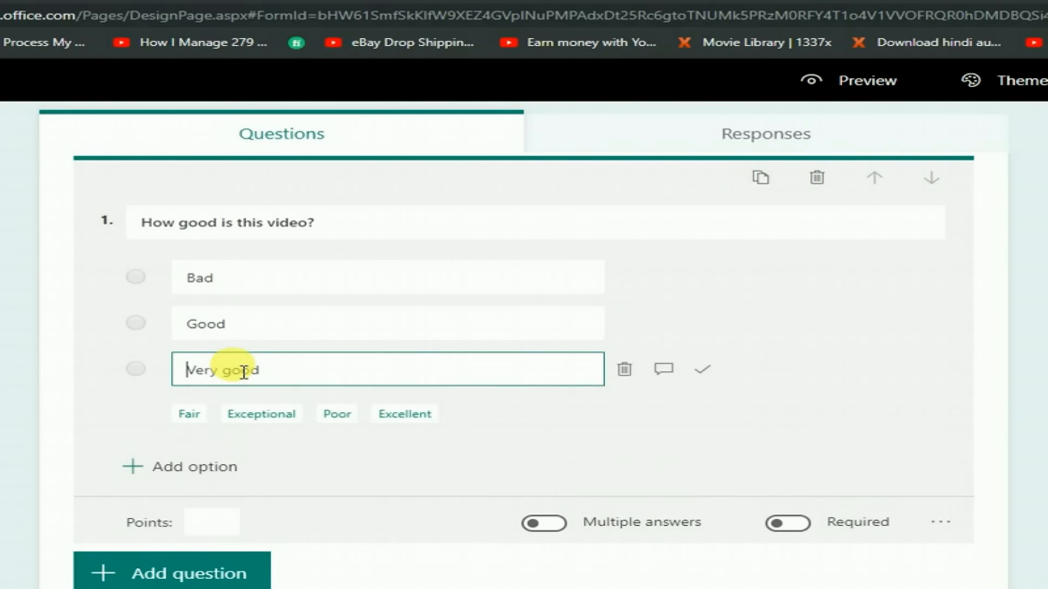
left_click(404, 415)
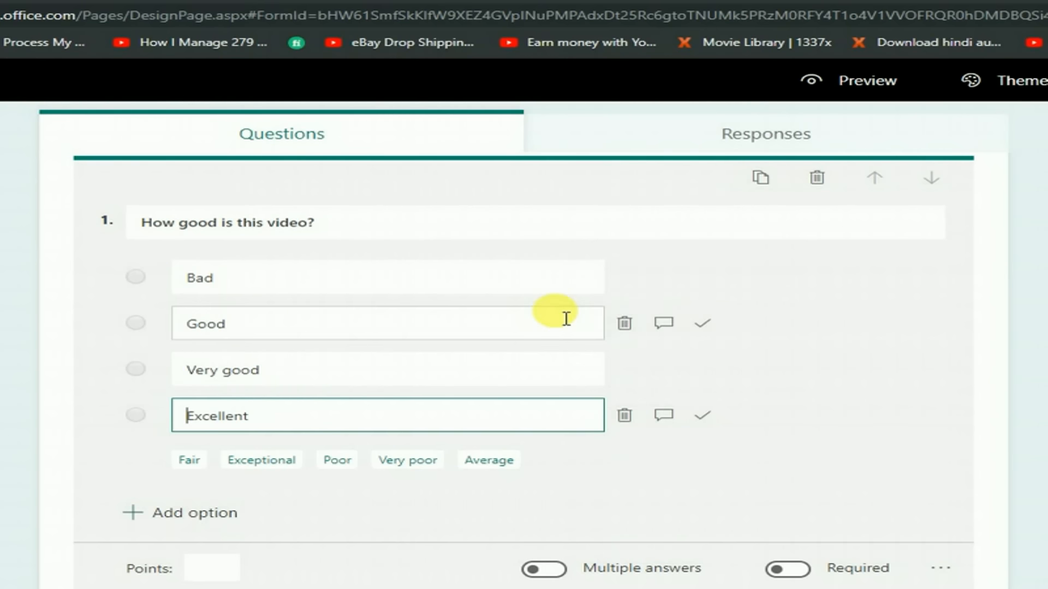
- Mark Very good as the correct answer and finish editing the question
mouse_move(698, 338)
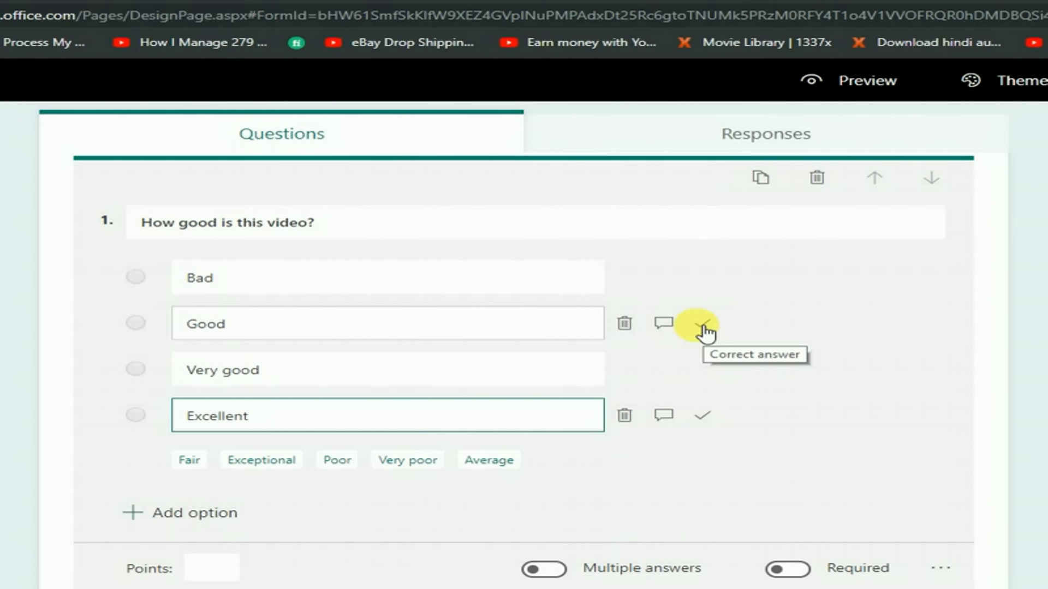
left_click(704, 371)
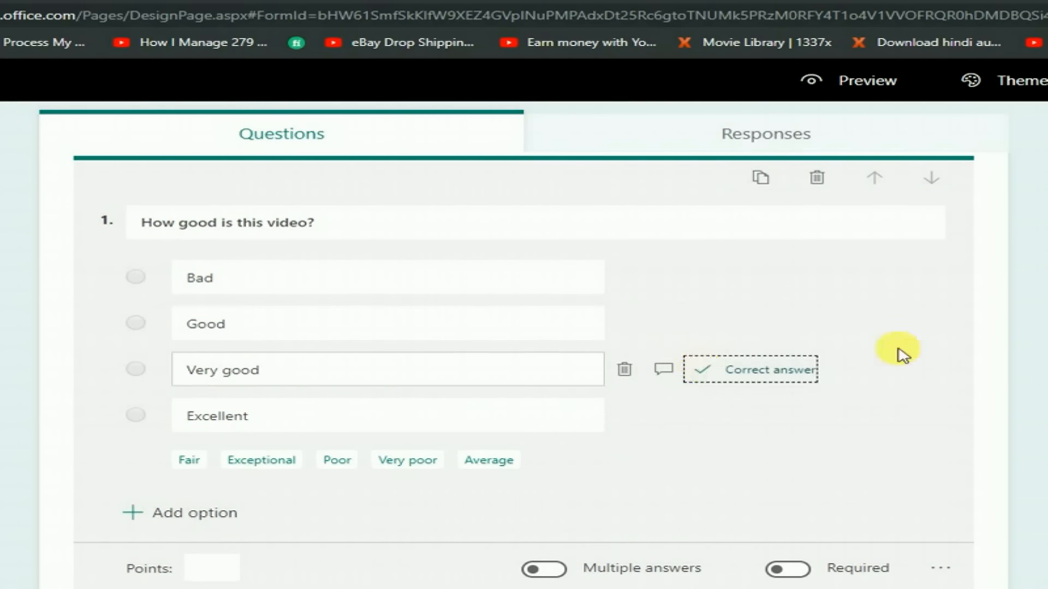
left_click(1032, 383)
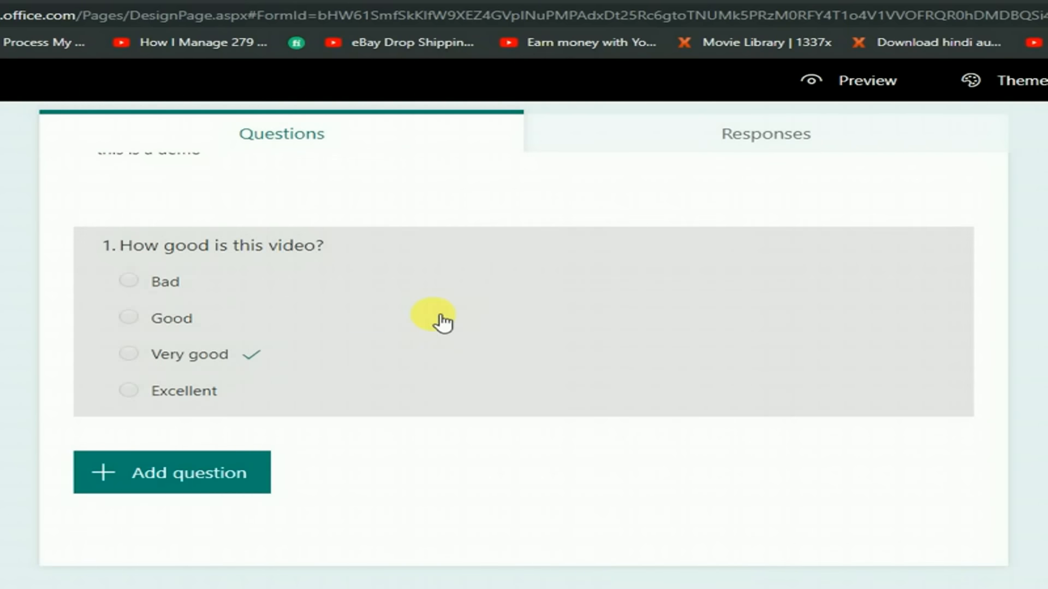
- Allow multiple answers for the question "How good is this video?" and mark Excellent as an additional correct answer
left_click(442, 319)
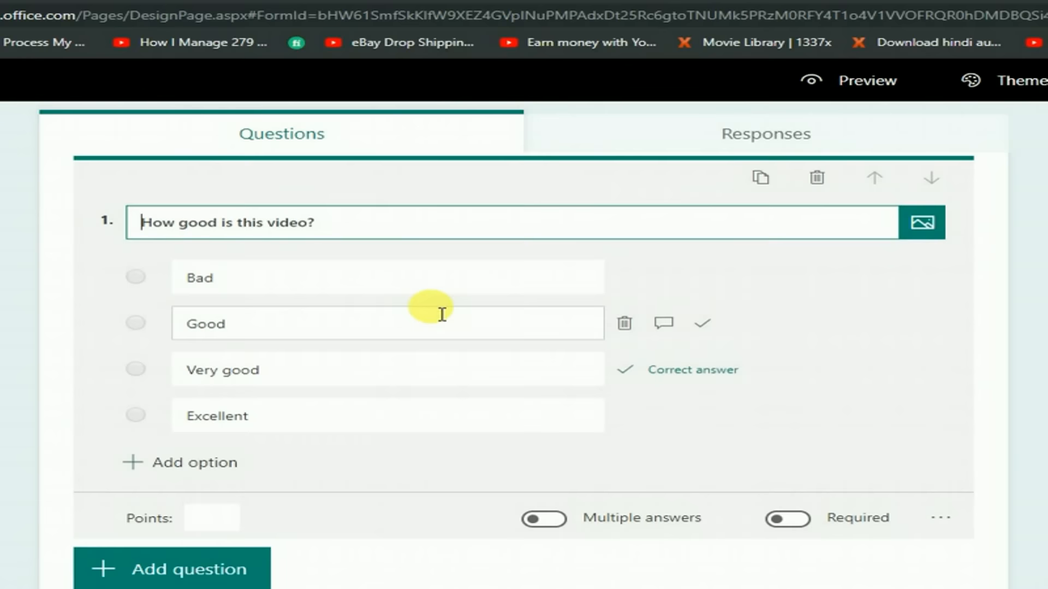
left_click(541, 525)
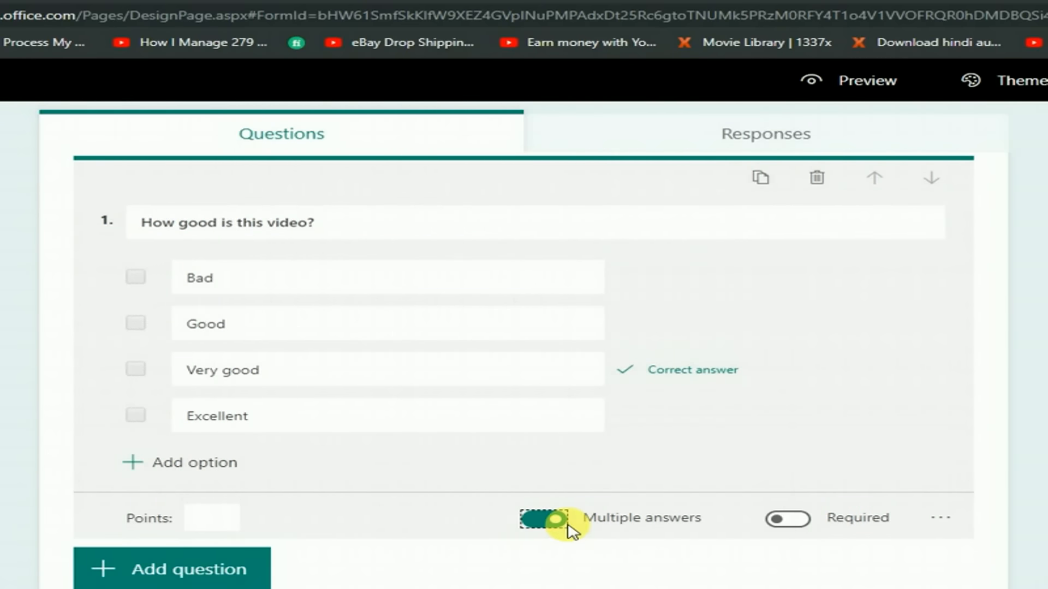
left_click(217, 323)
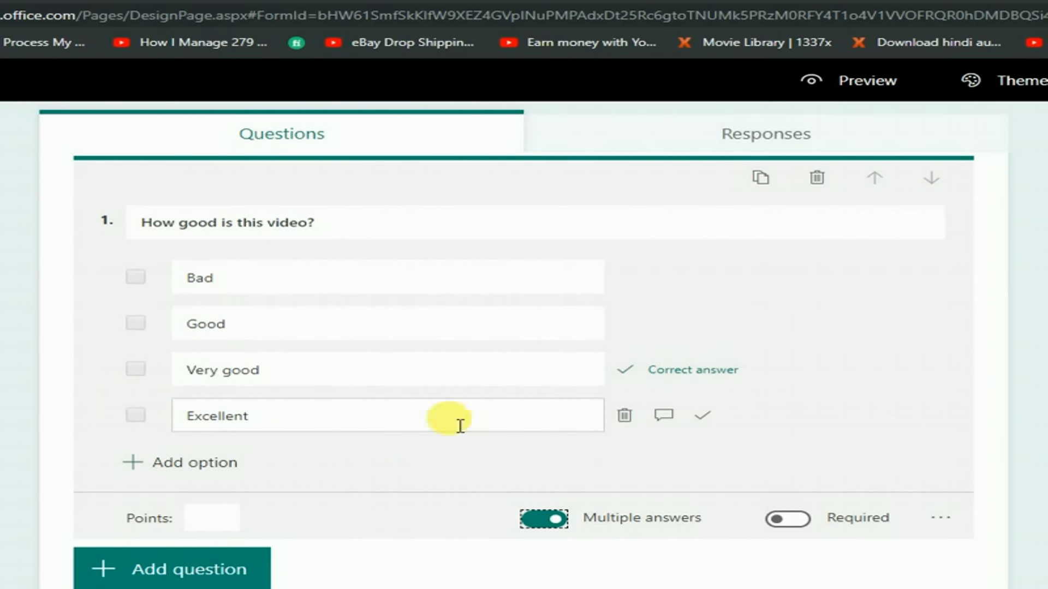
left_click(703, 416)
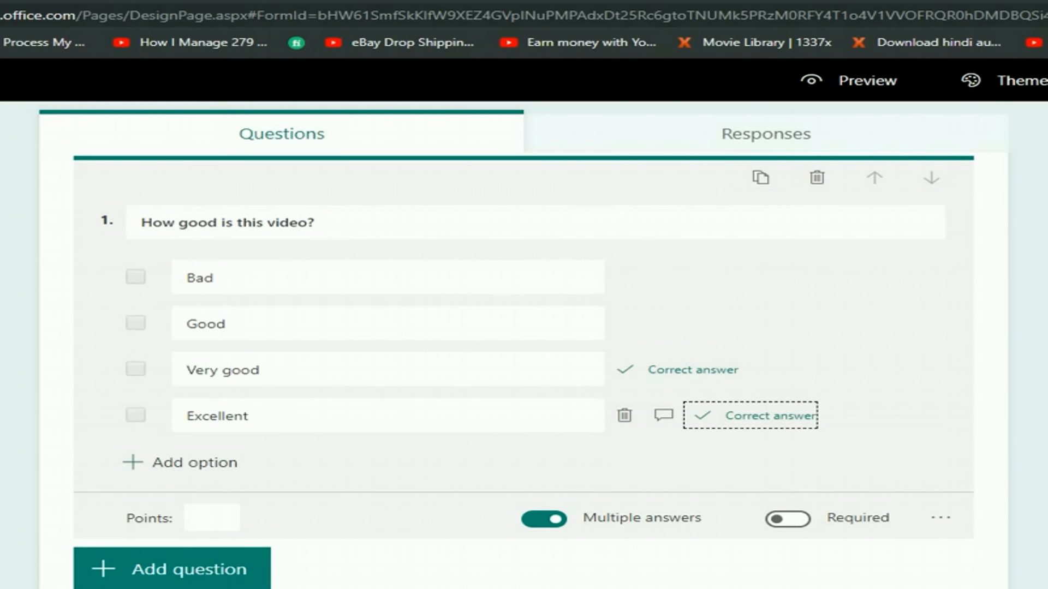
left_click(1028, 562)
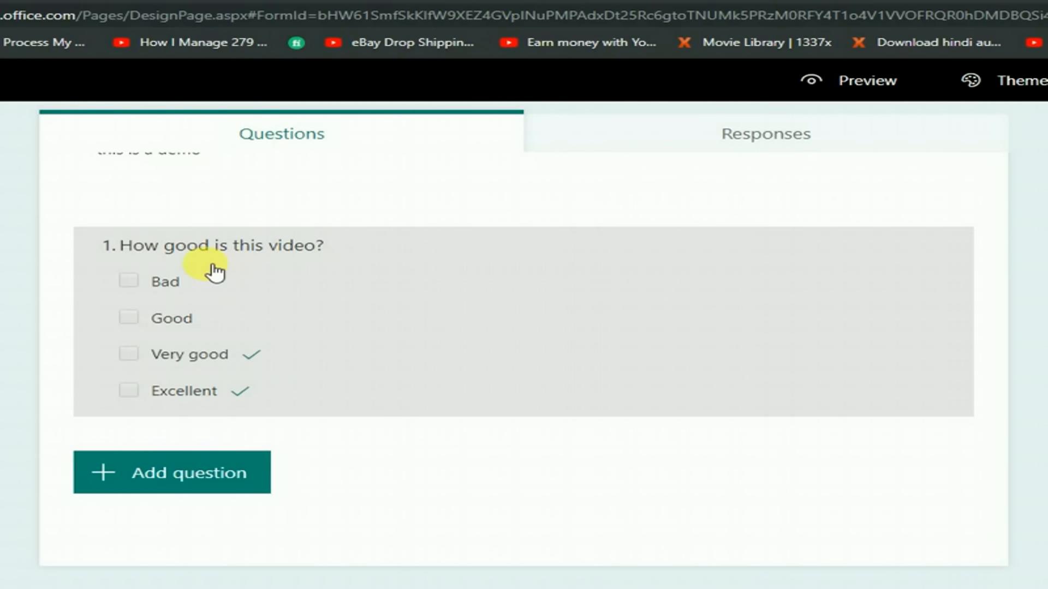
- Make the question "How good is this video?" required and finish editing it
left_click(416, 288)
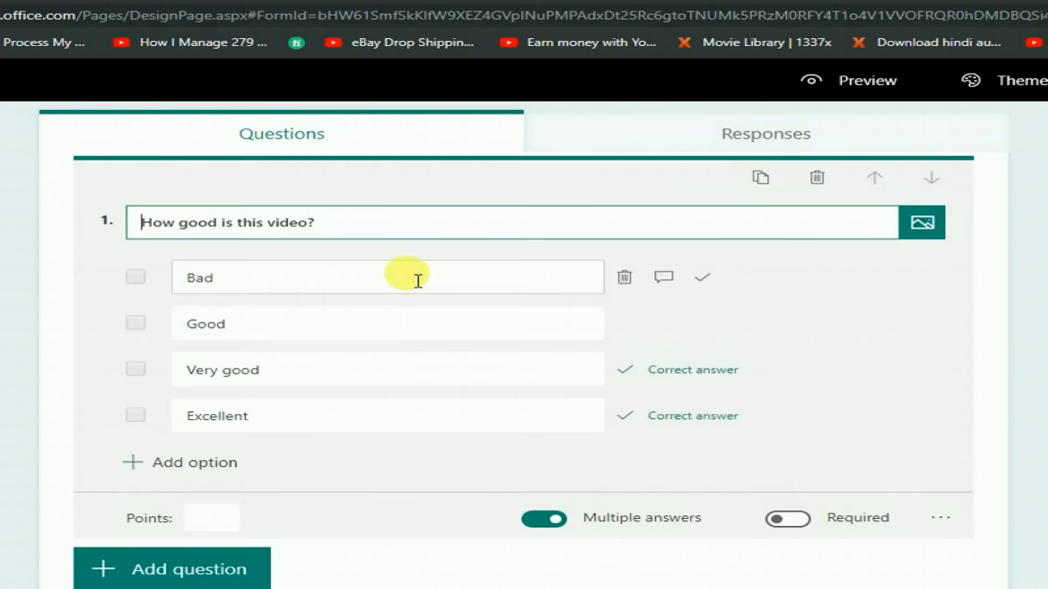
left_click(789, 521)
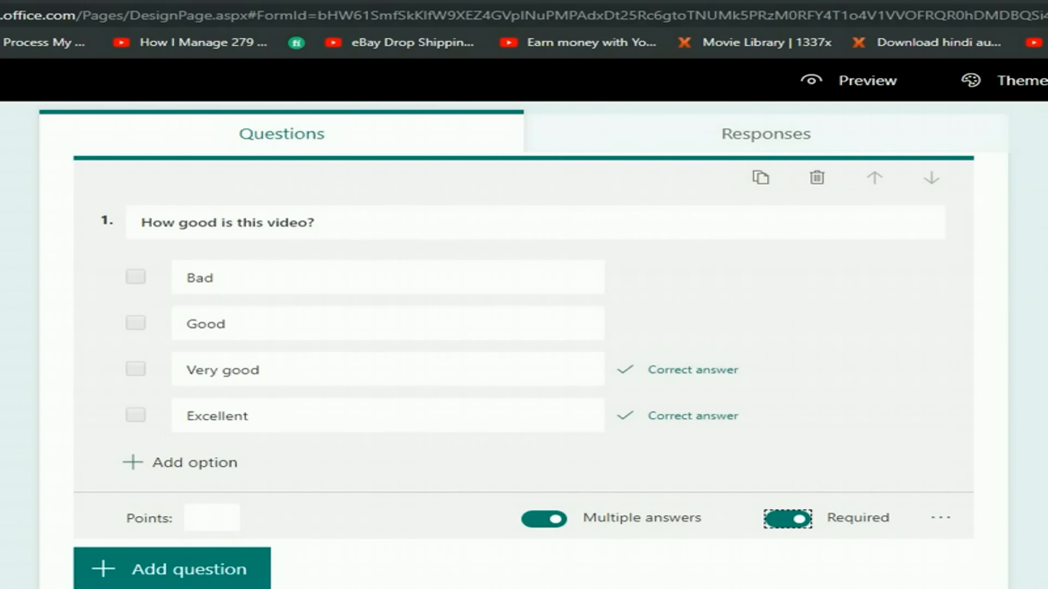
left_click(1035, 305)
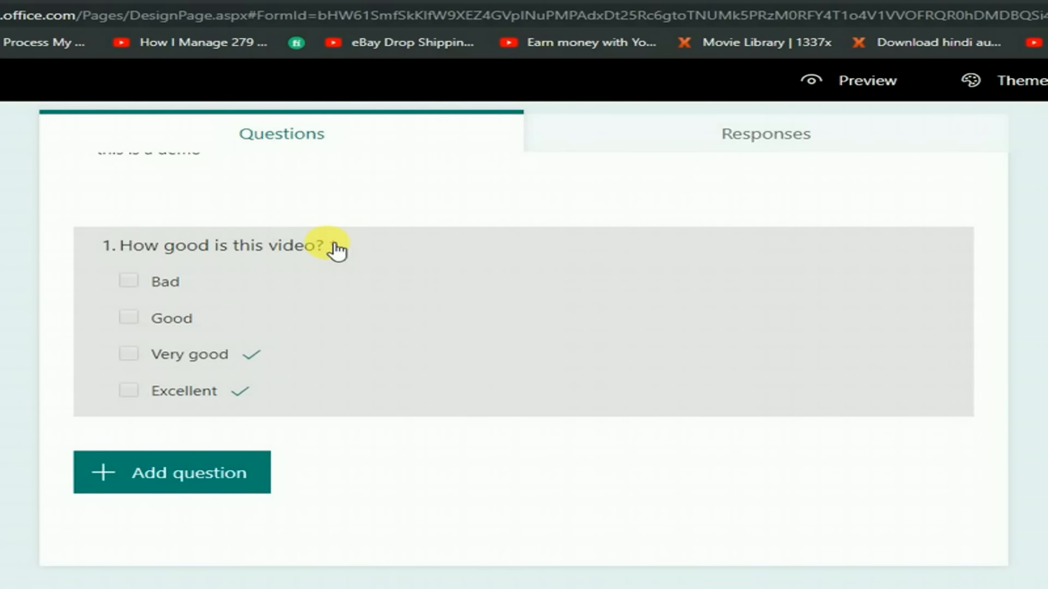
left_click(399, 263)
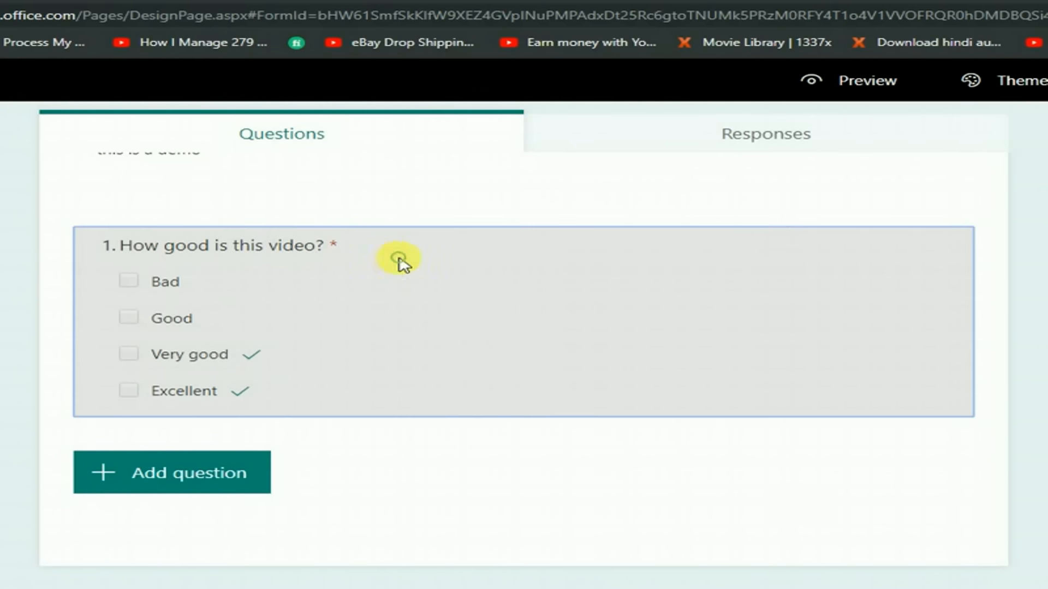
key("Escape")
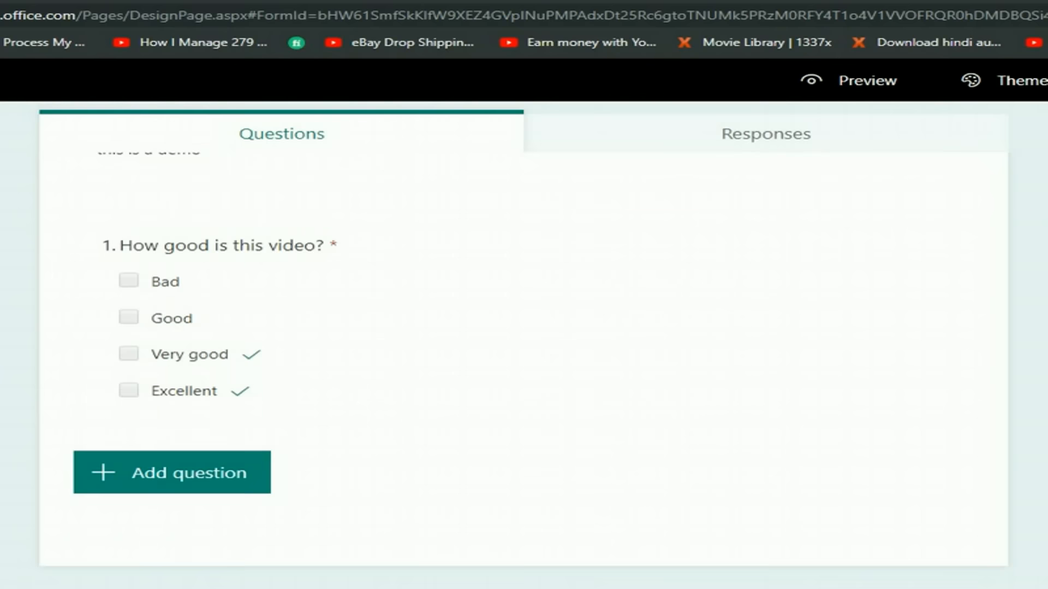
- Enable the subtitle field for the first question, leave it empty and finish editing
left_click(585, 306)
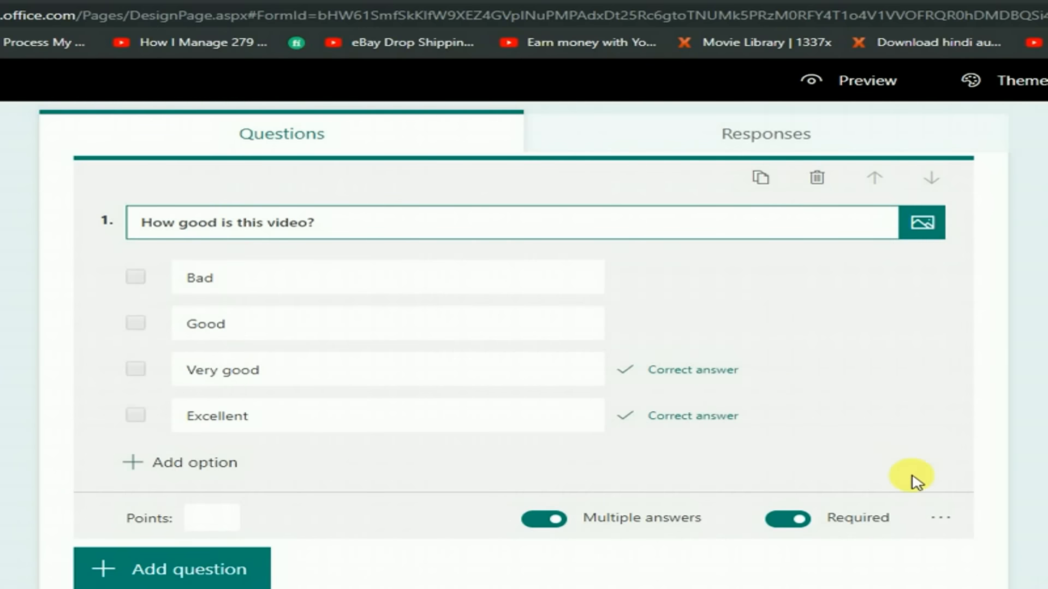
left_click(941, 520)
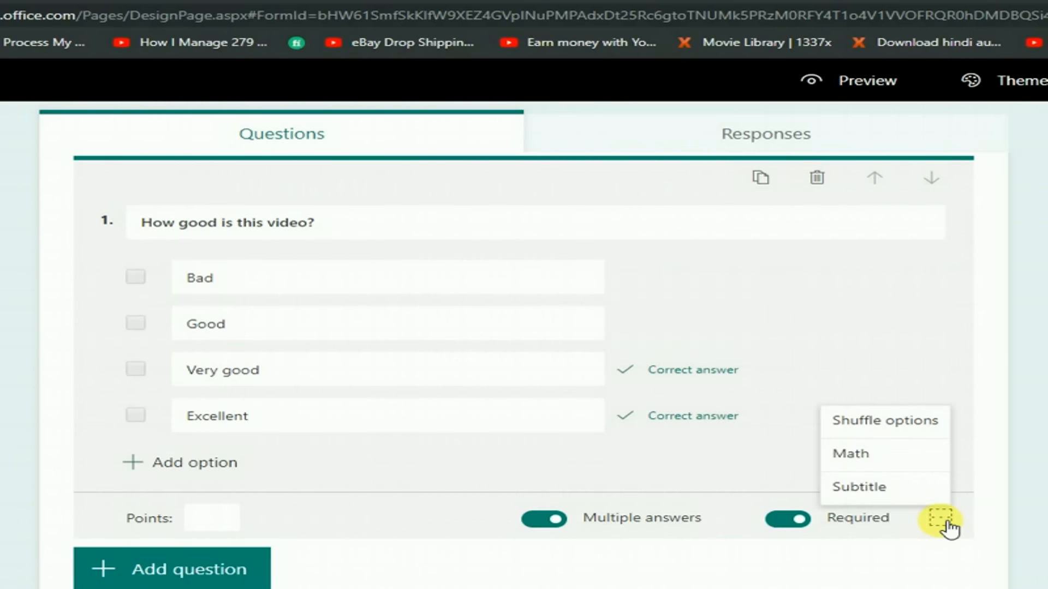
left_click(877, 494)
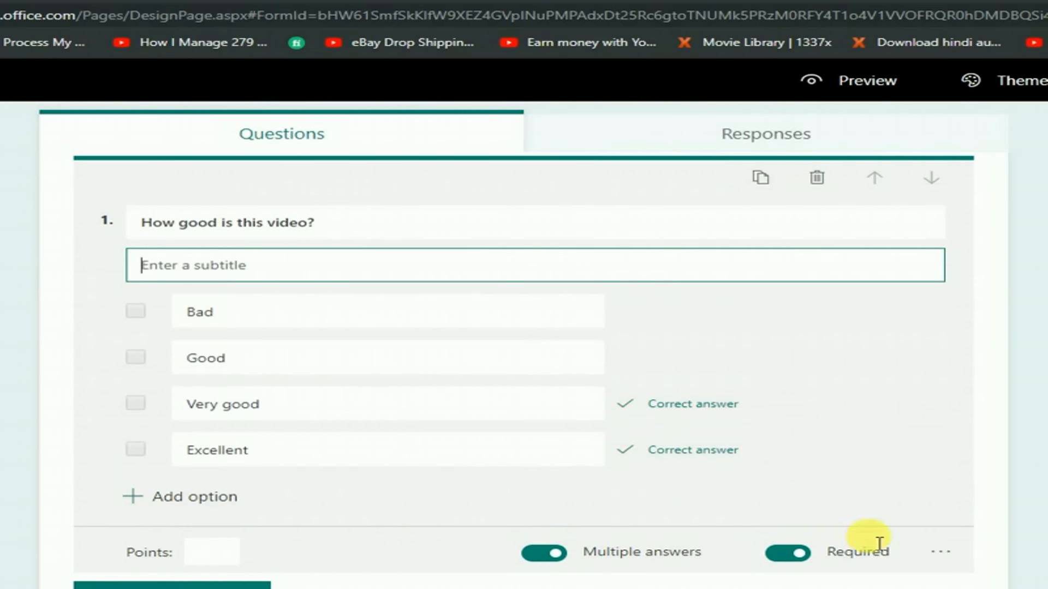
left_click(1032, 286)
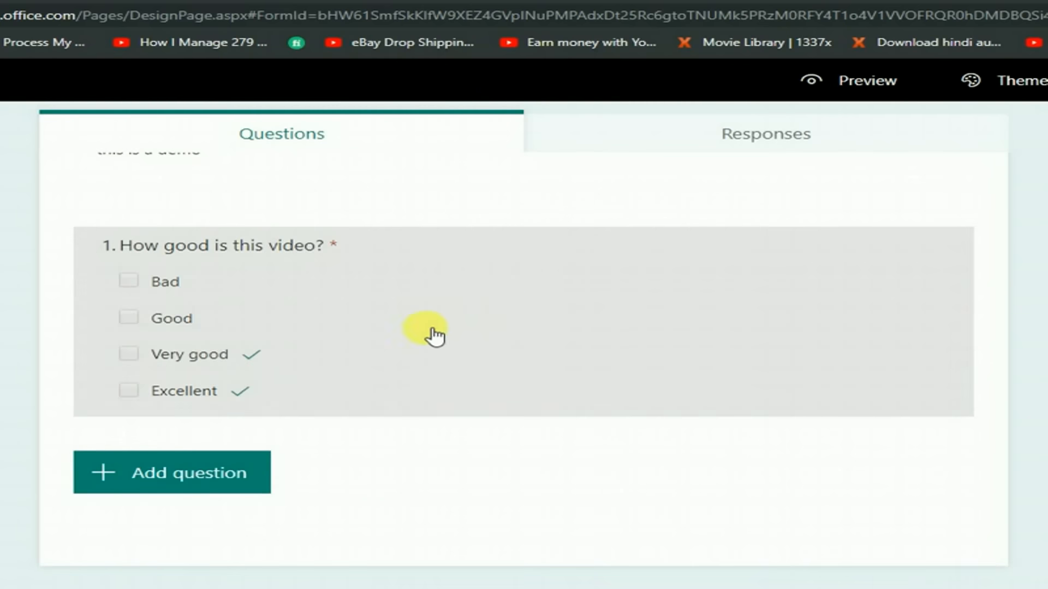
left_click(433, 335)
left_click(942, 554)
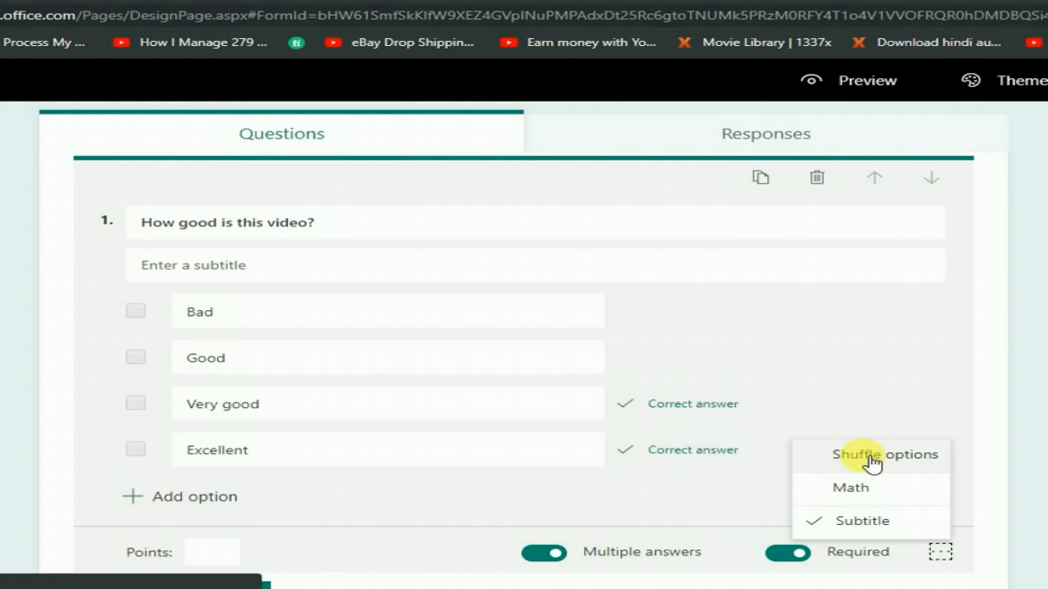
left_click(1030, 327)
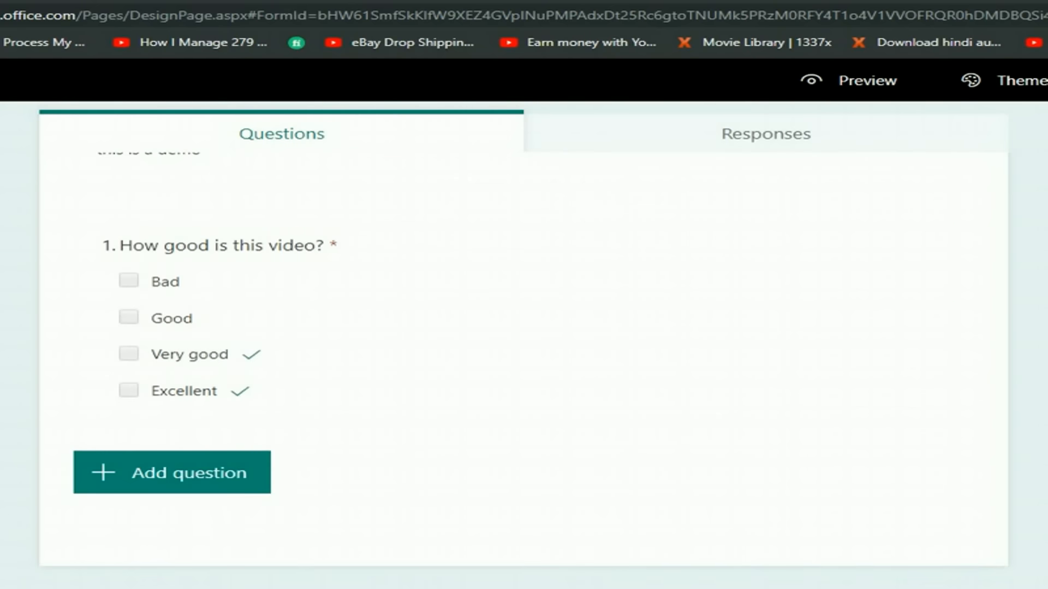
- Add a text question after the choice question, keep its default wording and set its points to 5
left_click(217, 474)
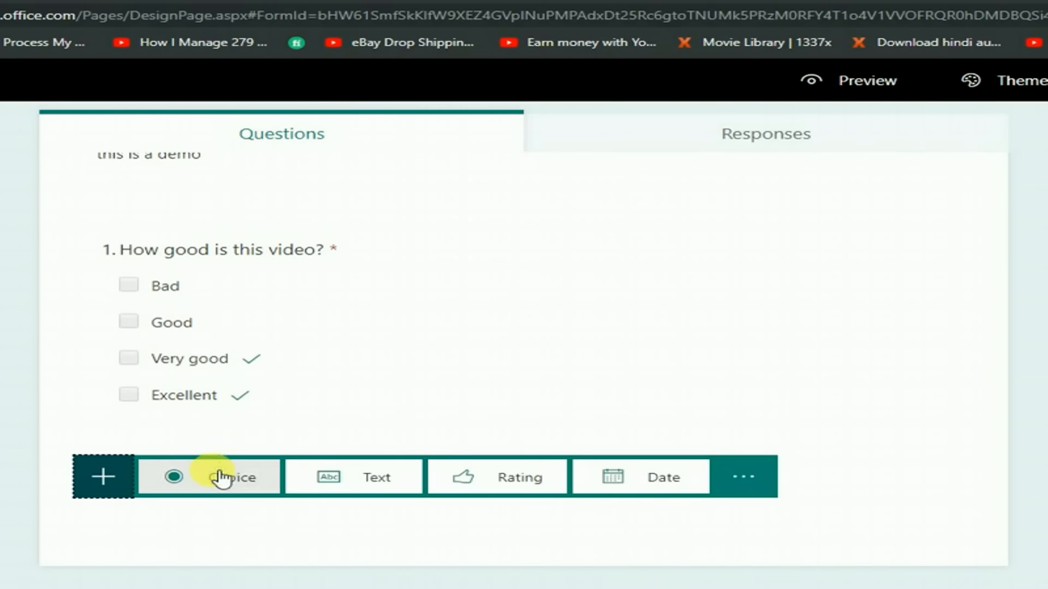
left_click(354, 478)
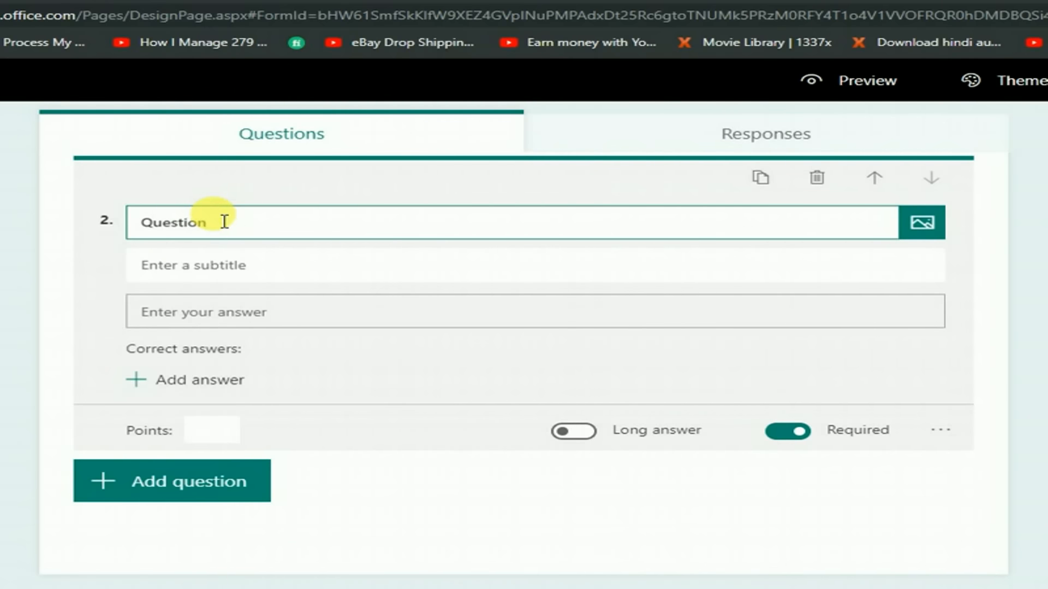
left_click(263, 266)
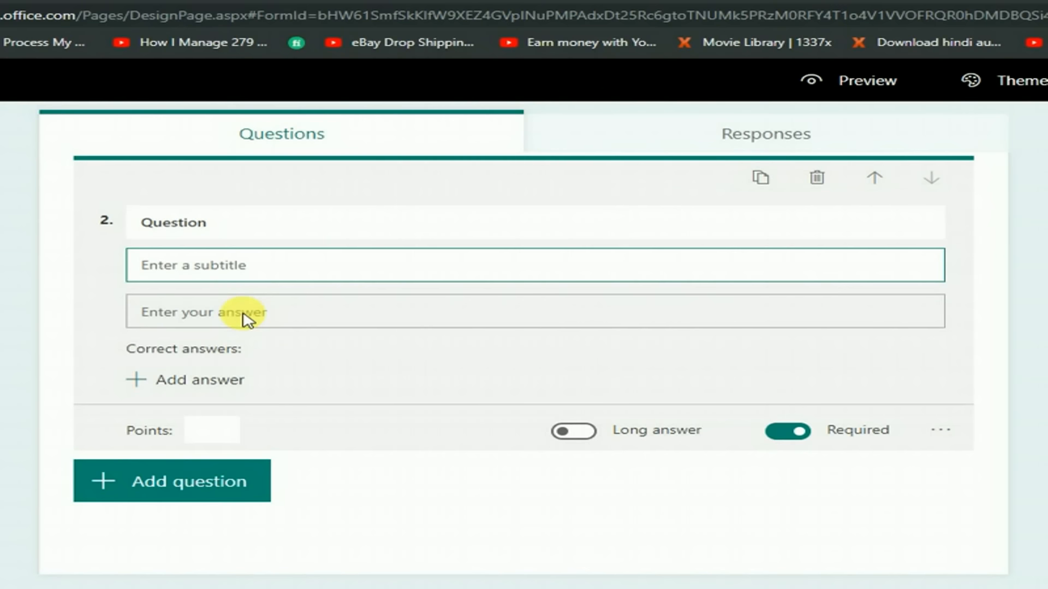
left_click(329, 318)
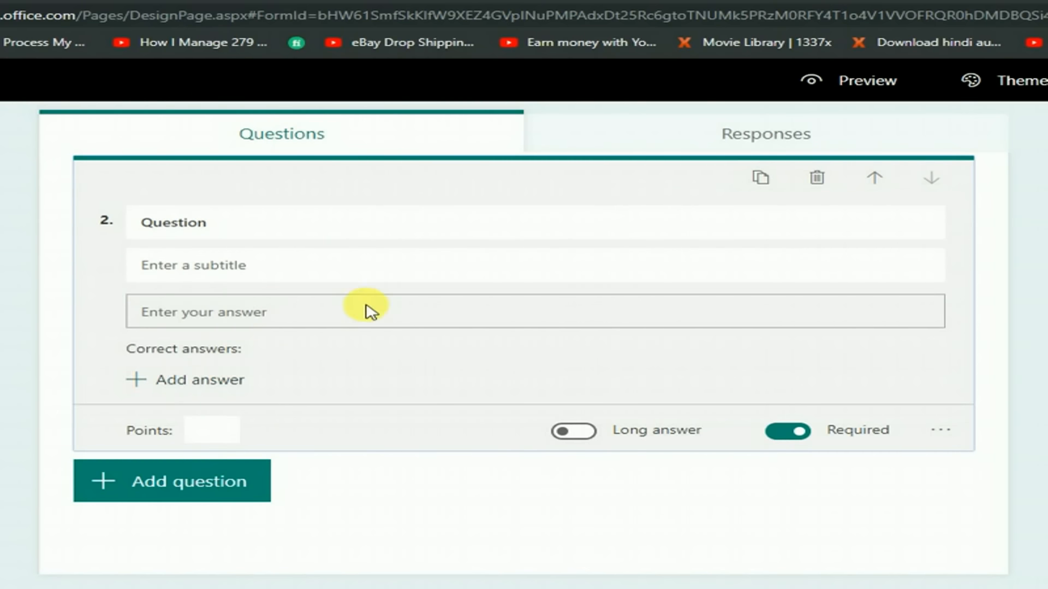
left_click(195, 389)
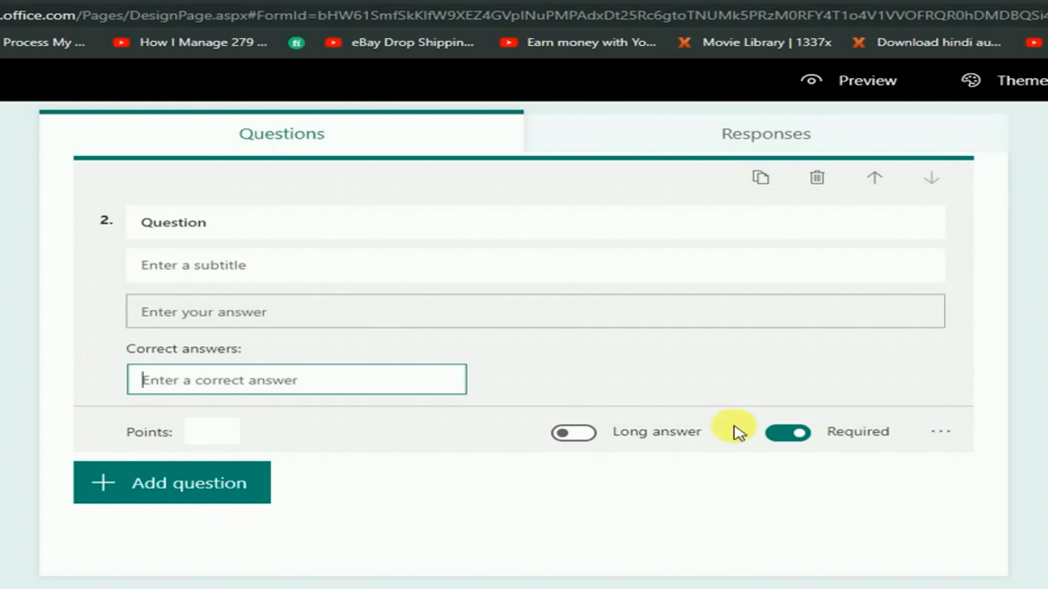
left_click(209, 431)
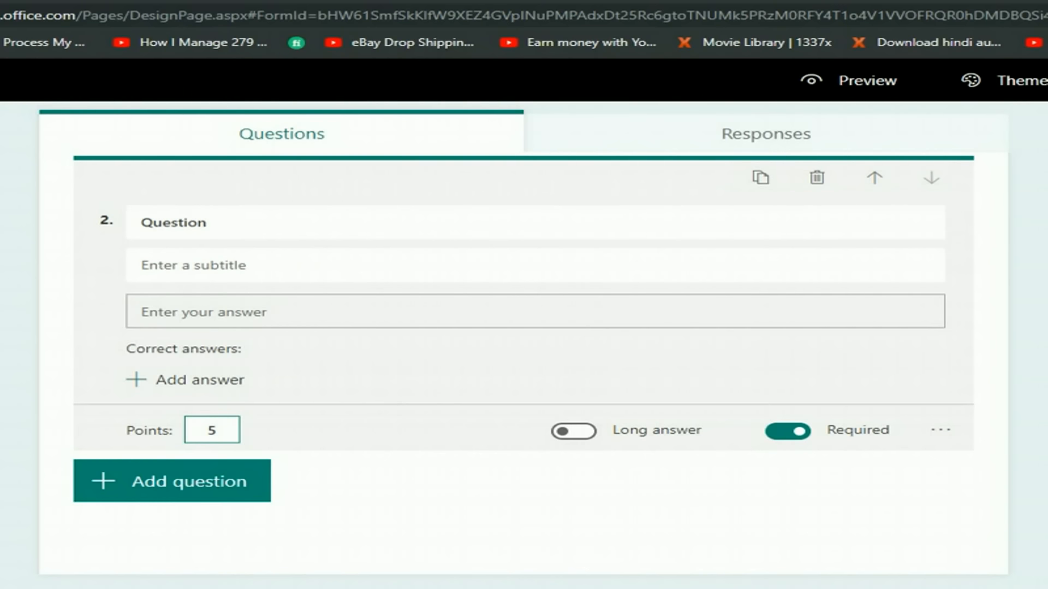
left_click(20, 431)
scroll(524, 349, "up", 4)
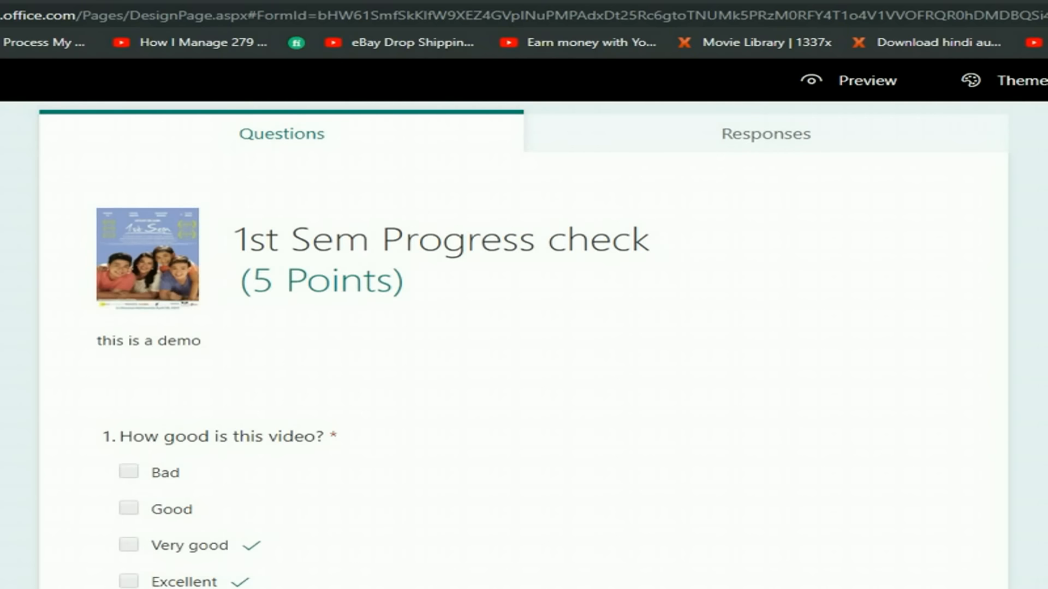
- Open the theme choices for the quiz
left_click(1031, 88)
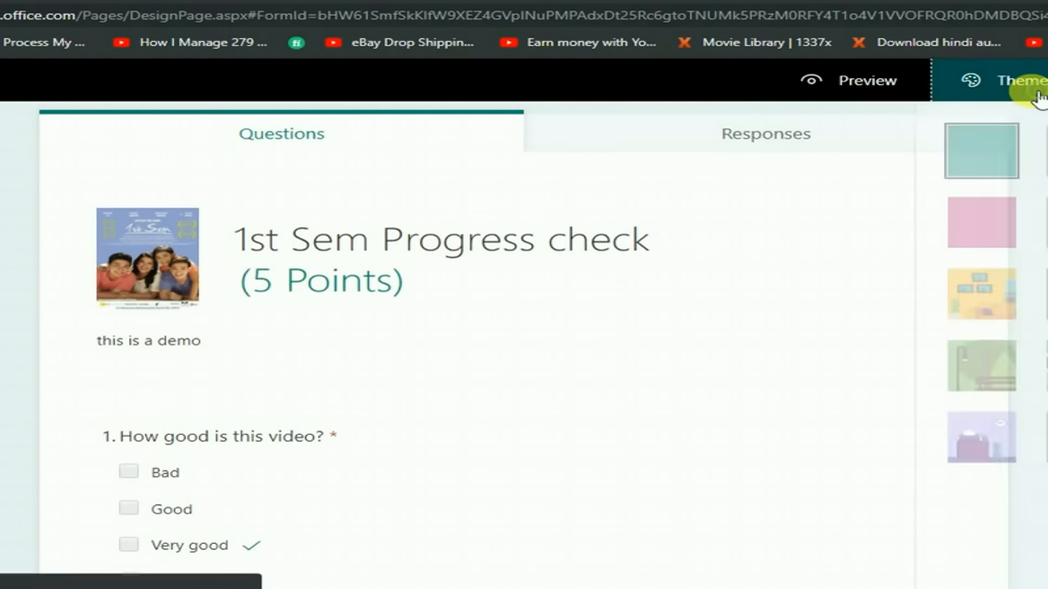
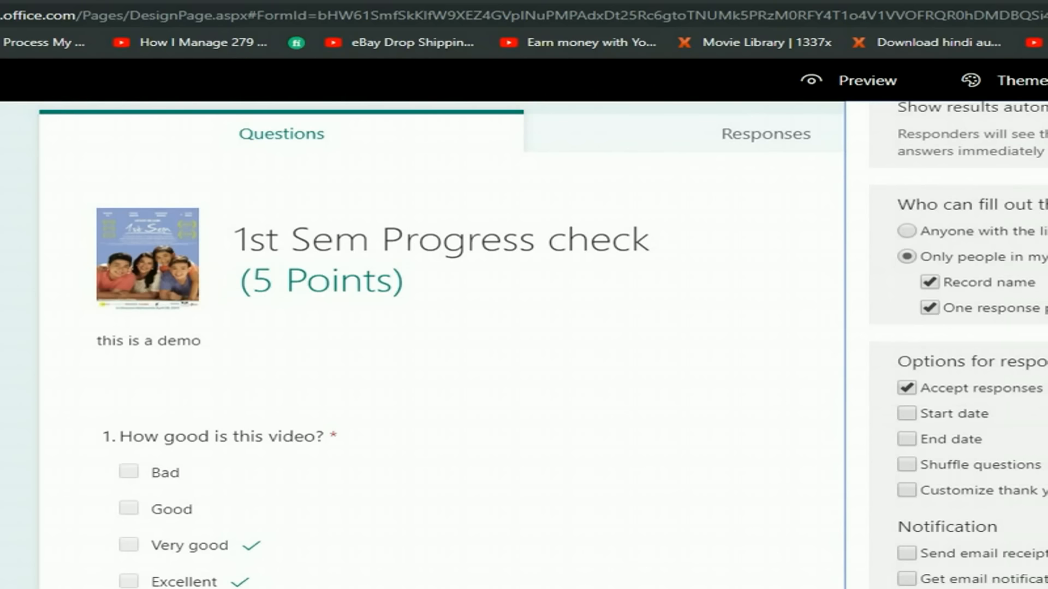
- In the quiz settings, enable shuffling for all questions and turn on the customized thank-you message
scroll(959, 344, "down", 1)
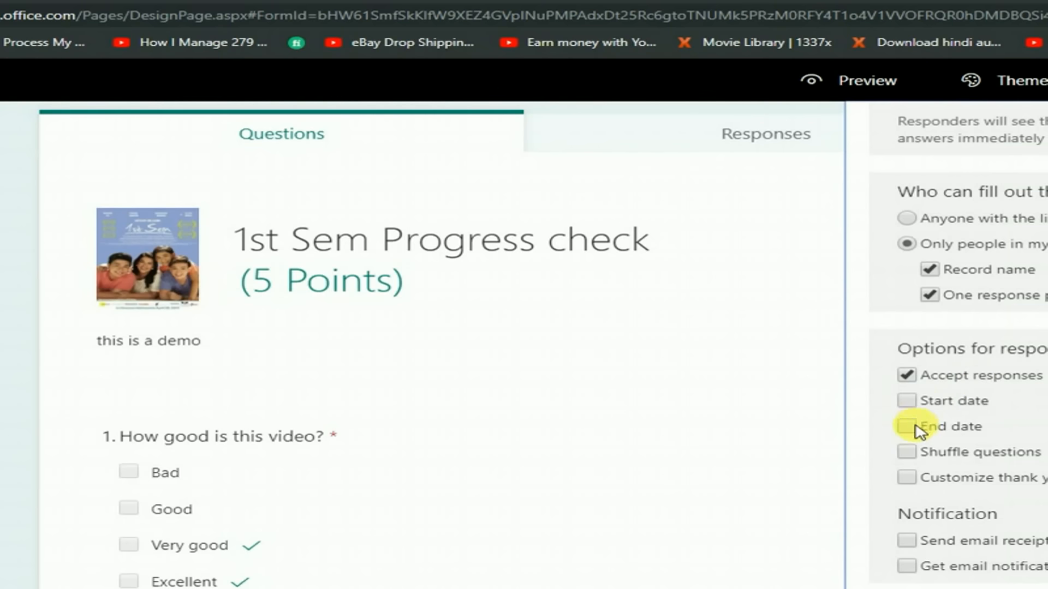
left_click(908, 453)
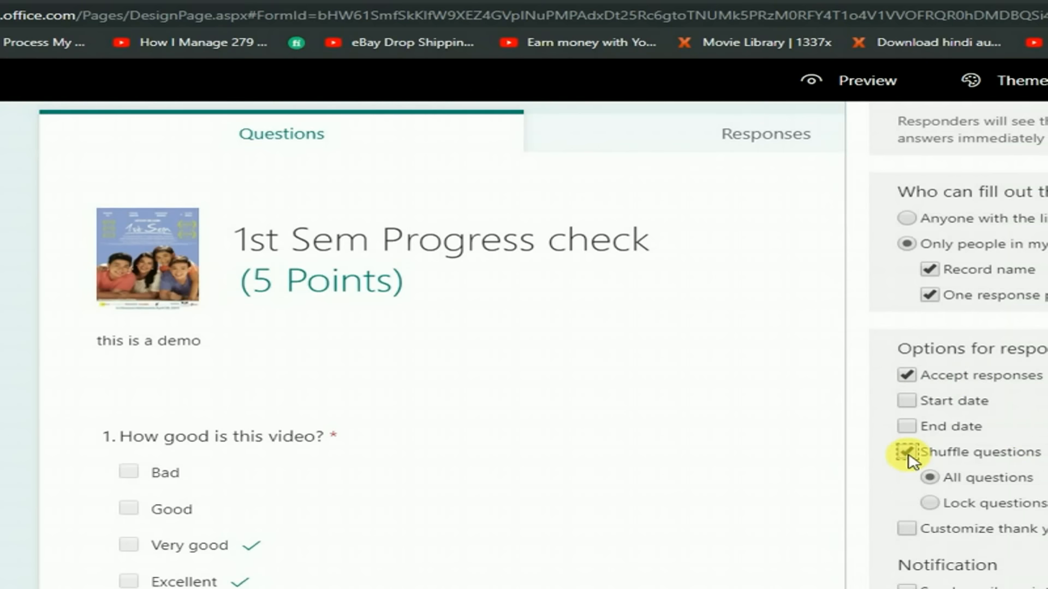
scroll(958, 348, "down", 1)
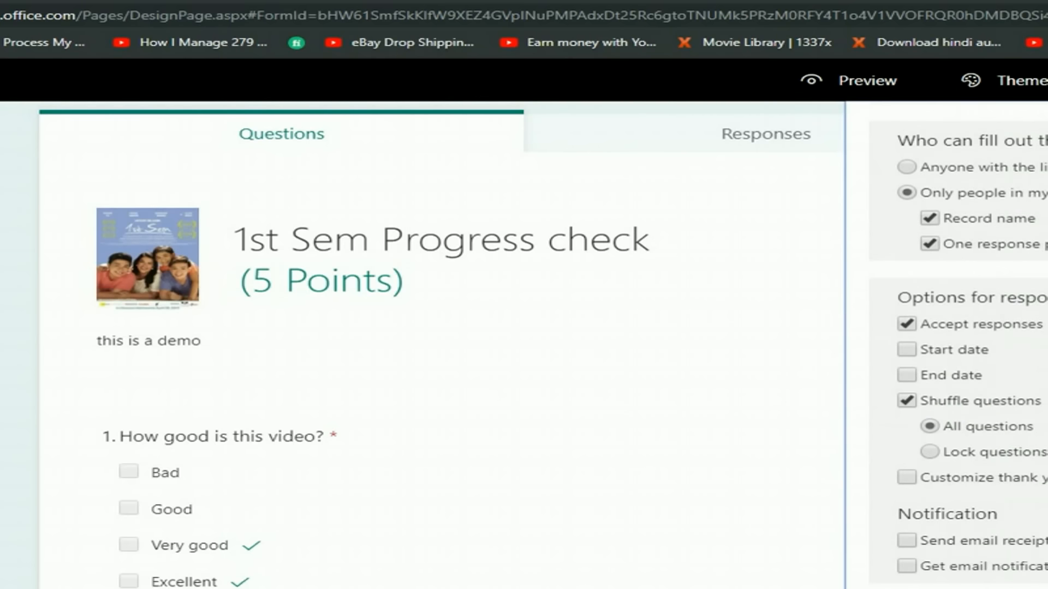
left_click(906, 478)
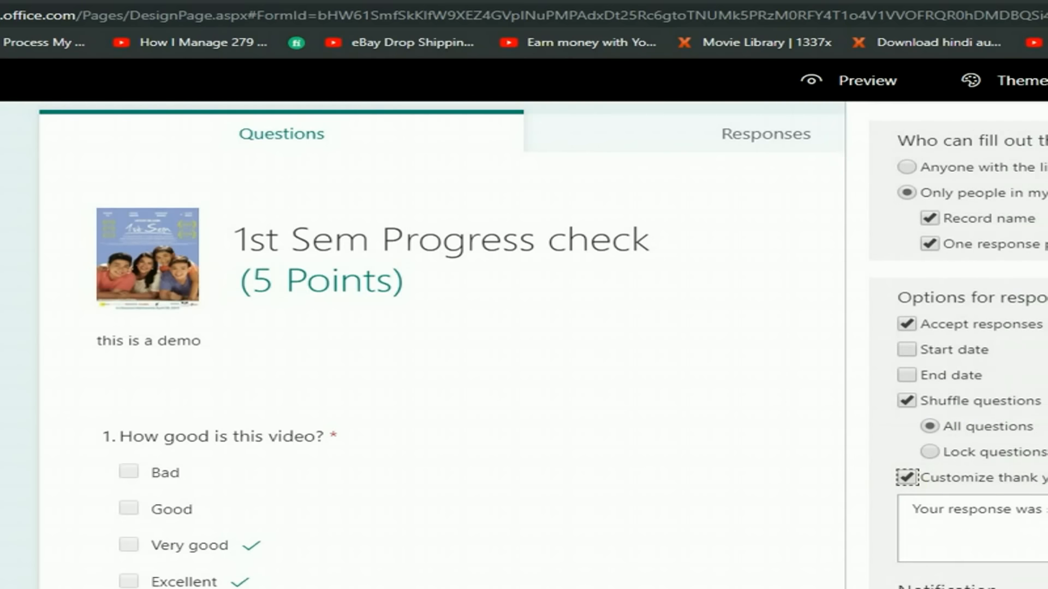
scroll(959, 347, "down", 2)
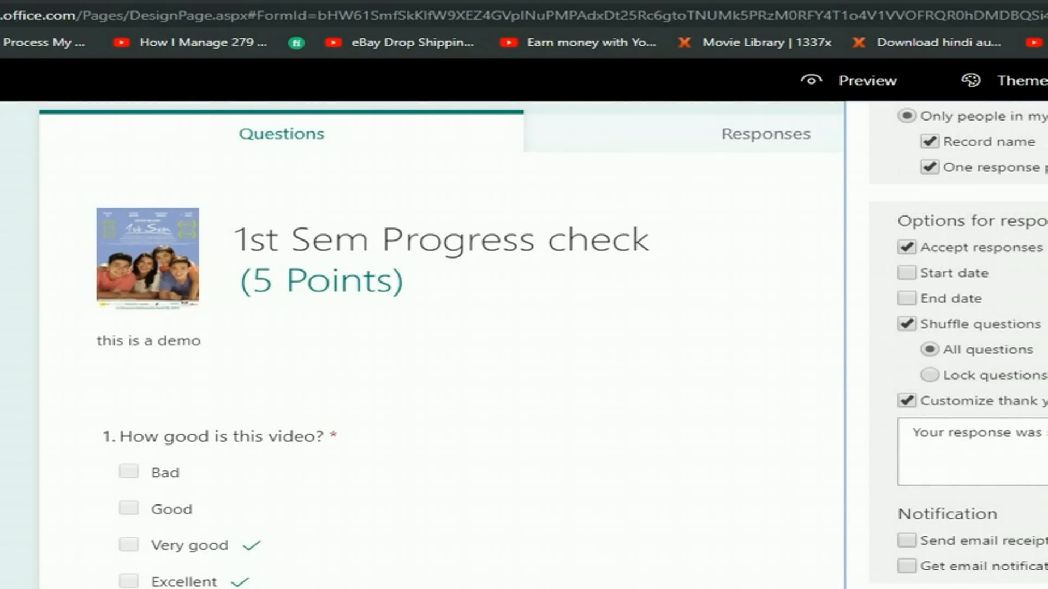
scroll(958, 346, "up", 5)
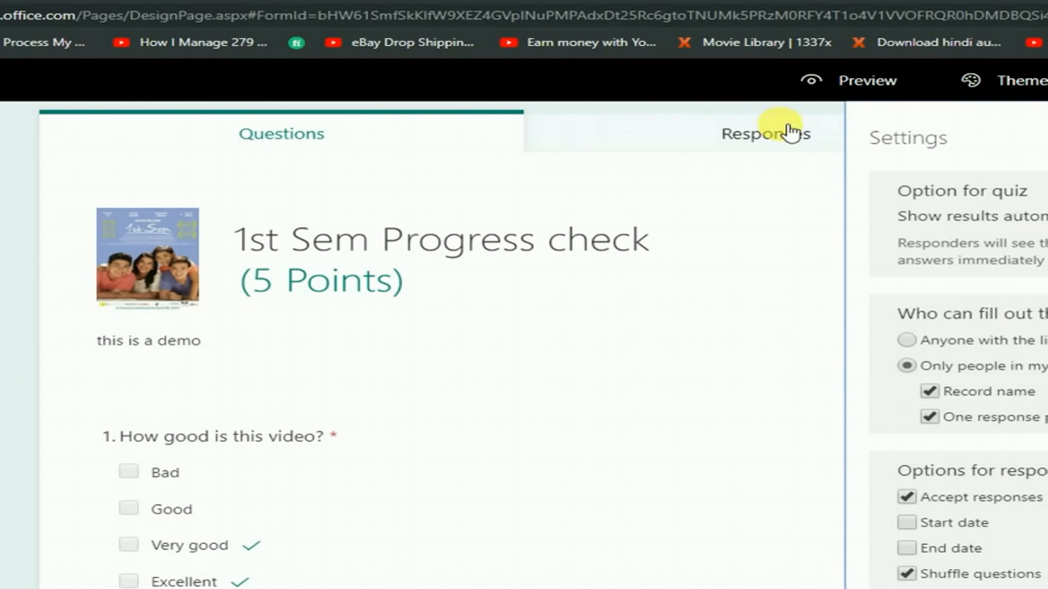
- Preview the whole quiz in the computer layout and in the mobile layout
left_click(882, 88)
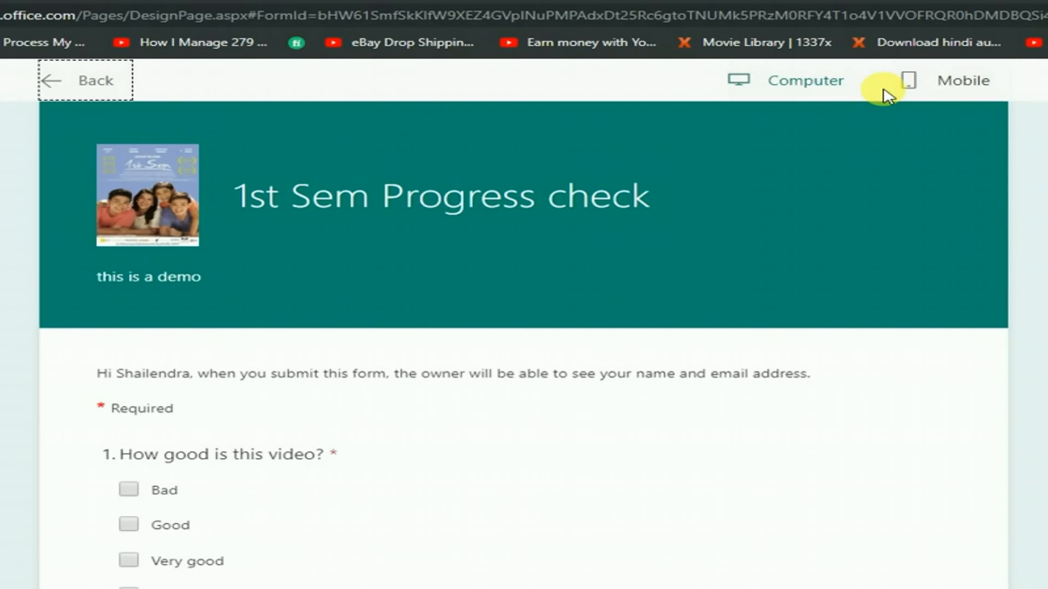
scroll(524, 338, "down", 8)
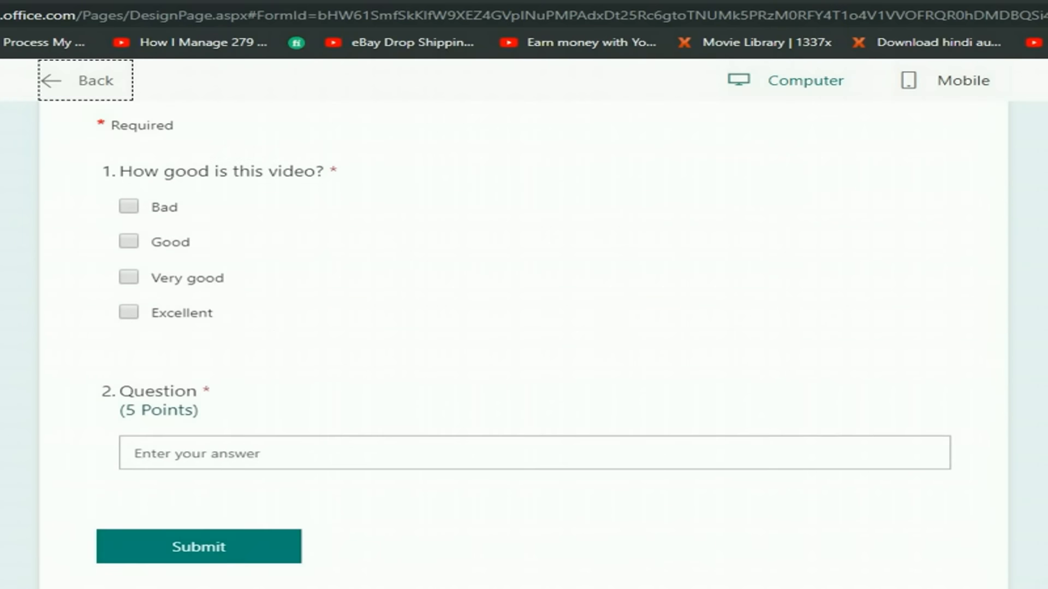
scroll(524, 339, "up", 8)
scroll(524, 338, "down", 5)
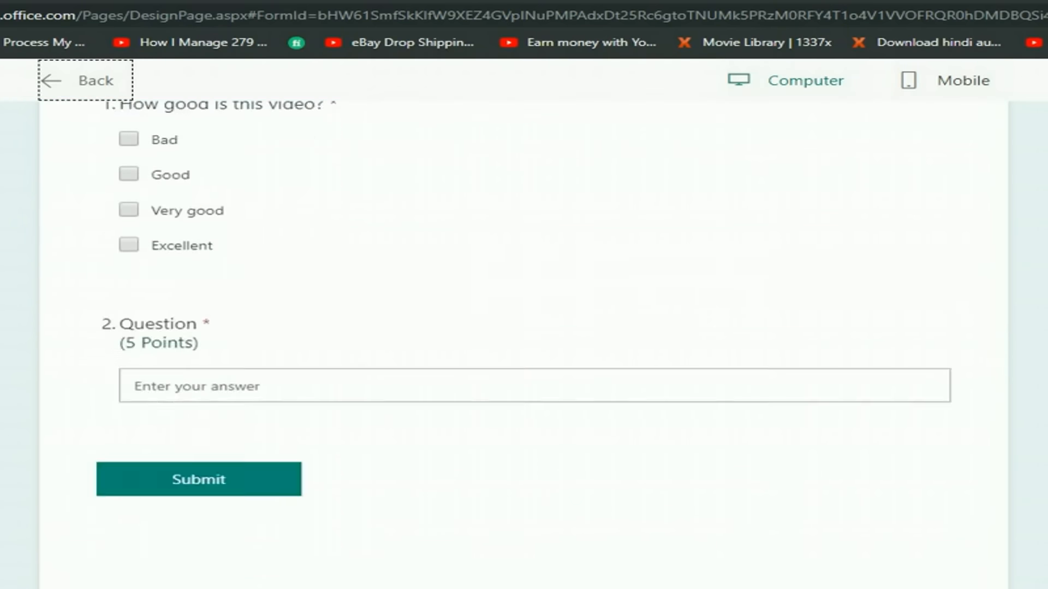
scroll(524, 339, "up", 5)
left_click(956, 92)
left_click_drag(708, 257, 698, 442)
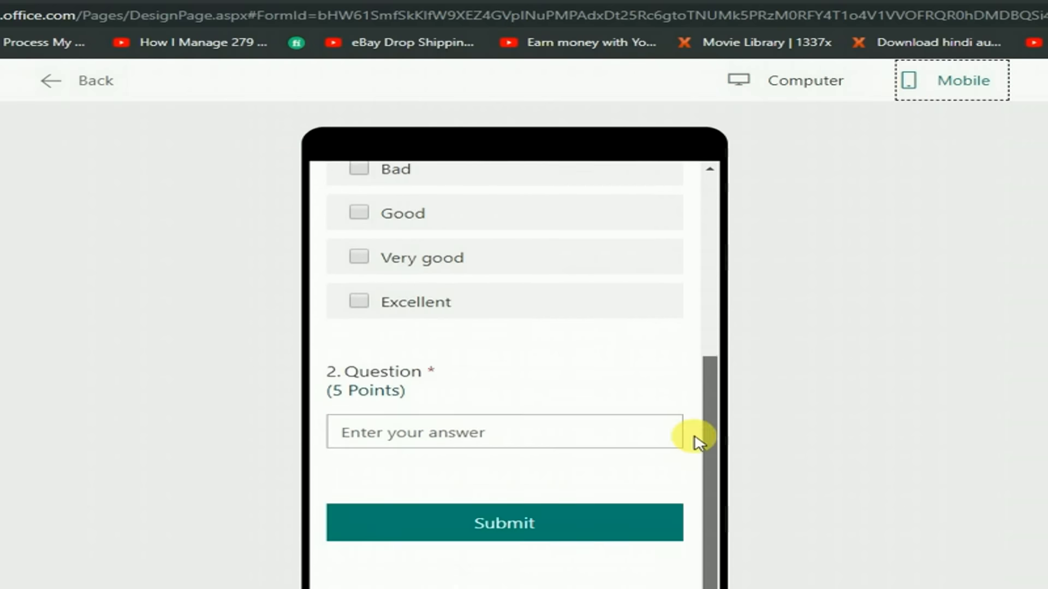
- Leave the preview and look through the quiz's sharing options, including the embed code
left_click(48, 81)
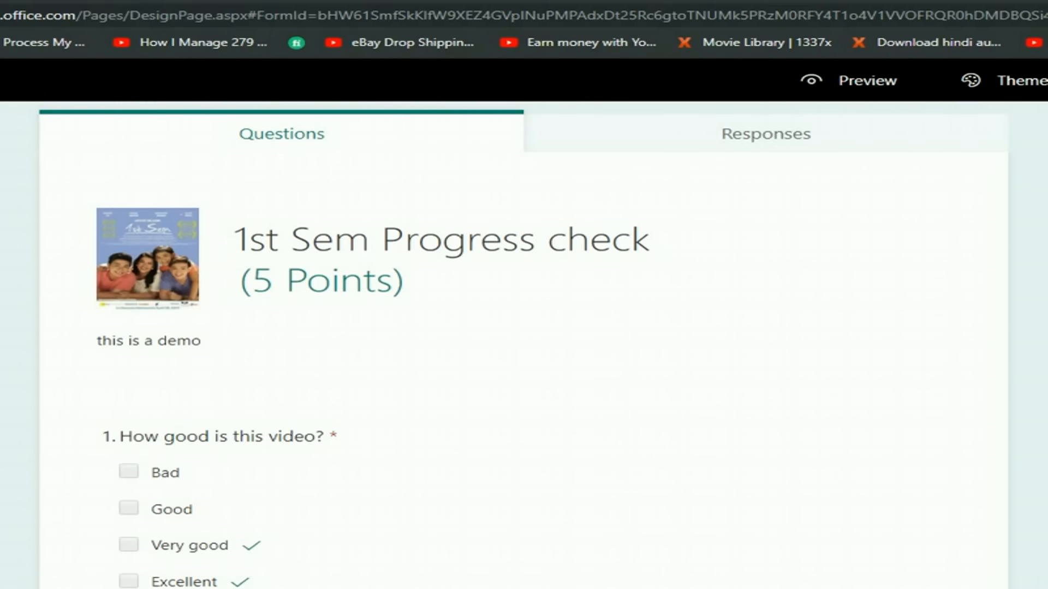
left_click(1044, 80)
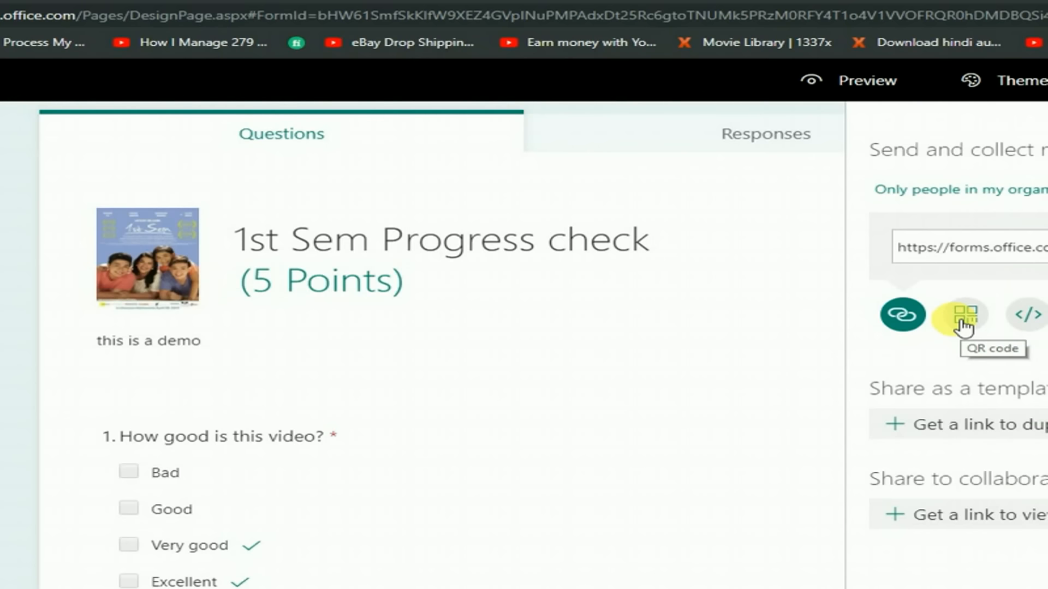
left_click(1028, 317)
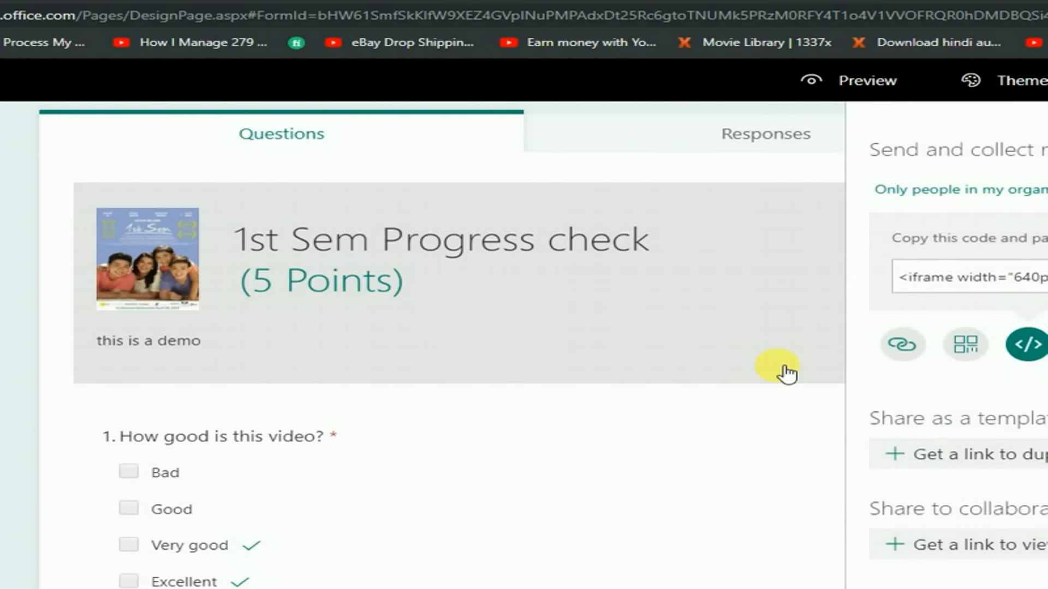
left_click(595, 109)
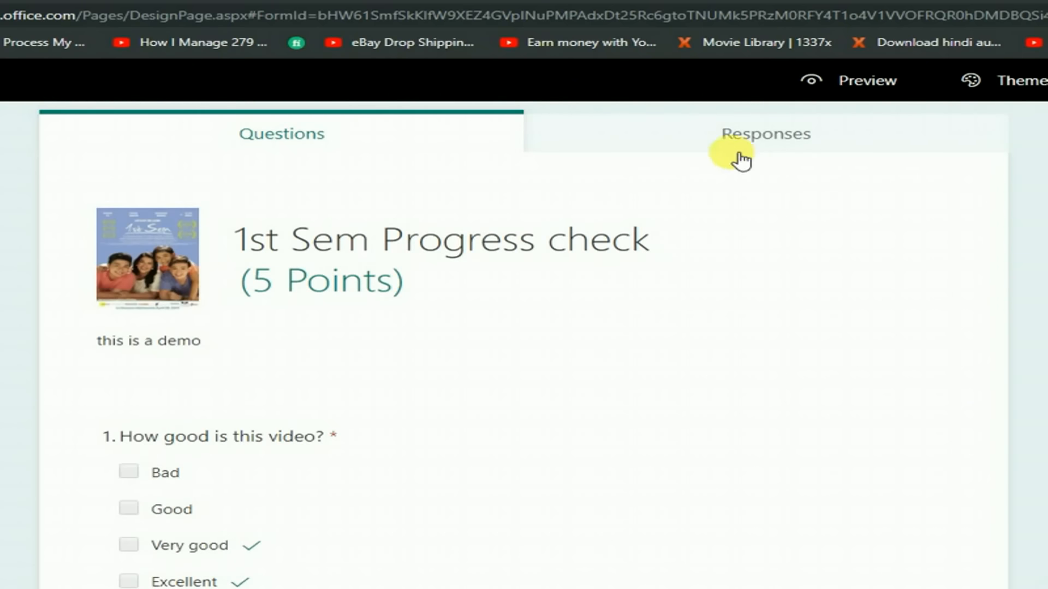
- Copy the quiz's response link from the sharing options and switch to Internet Explorer
left_click(1047, 80)
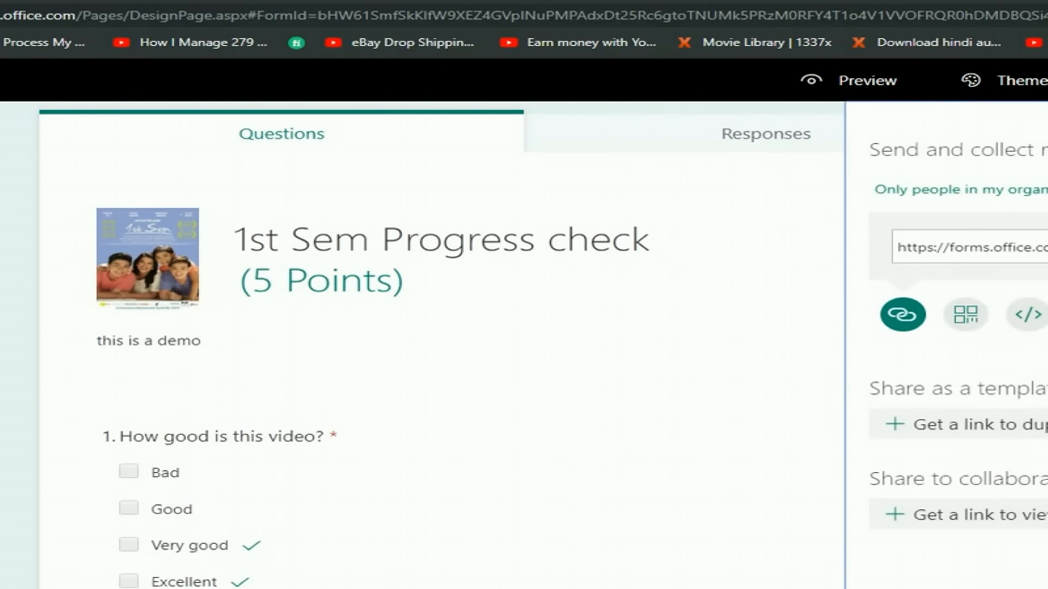
left_click(1047, 248)
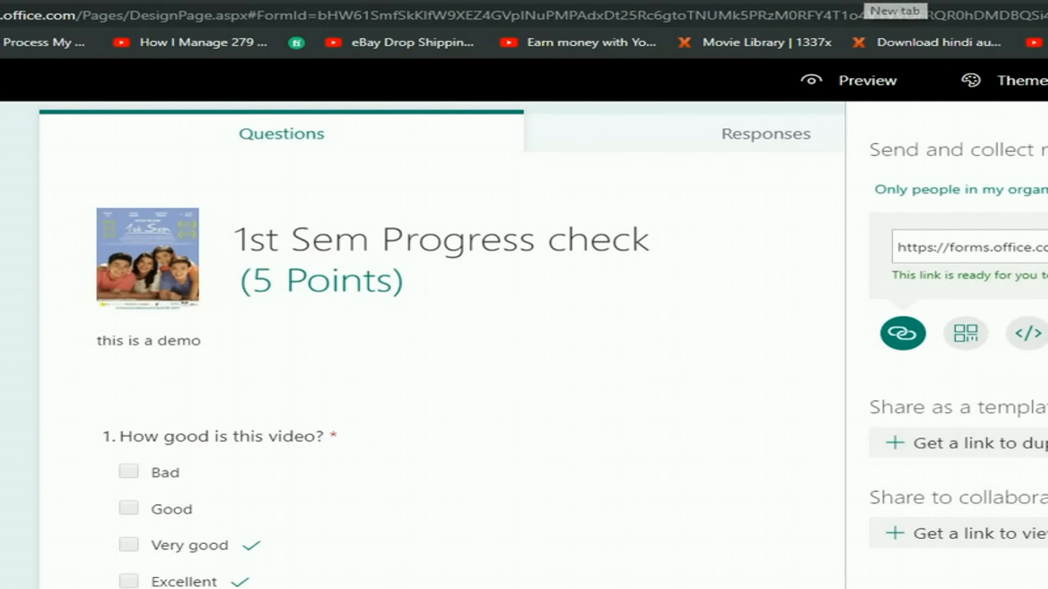
left_click(865, 4)
left_click(944, 2)
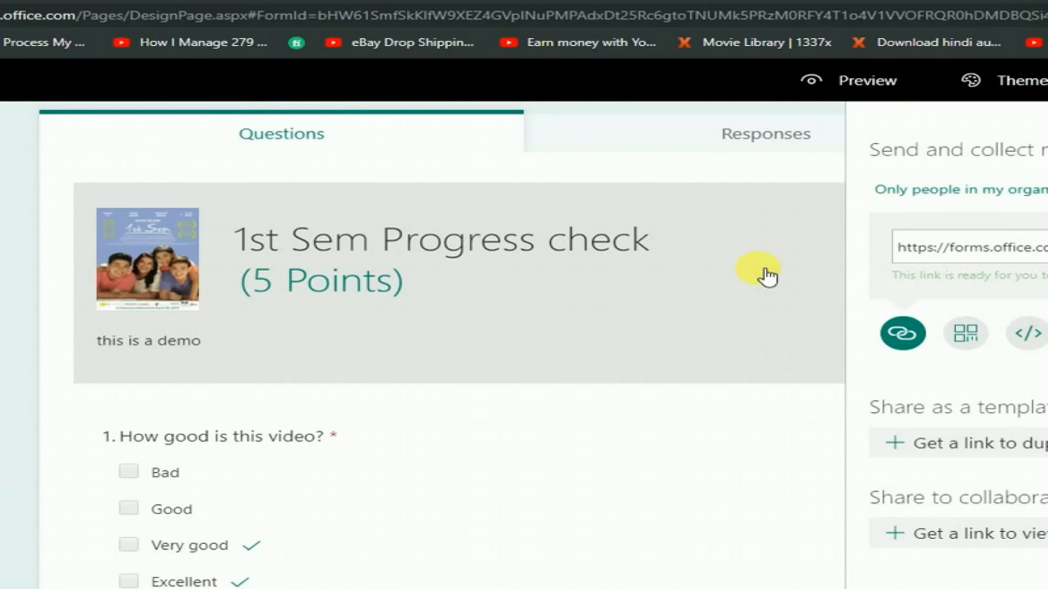
key("super+r")
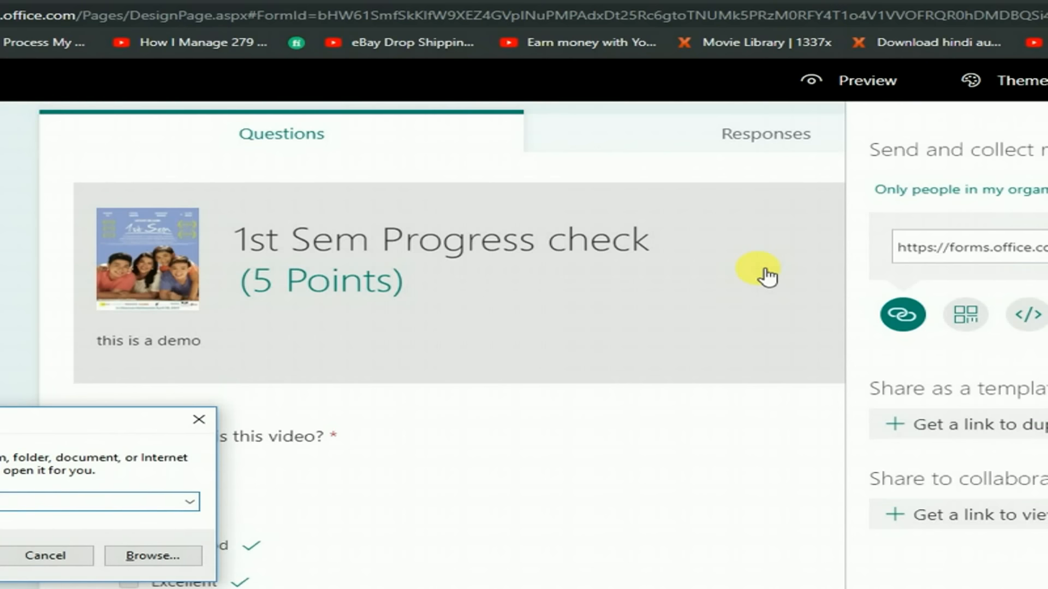
key("Escape")
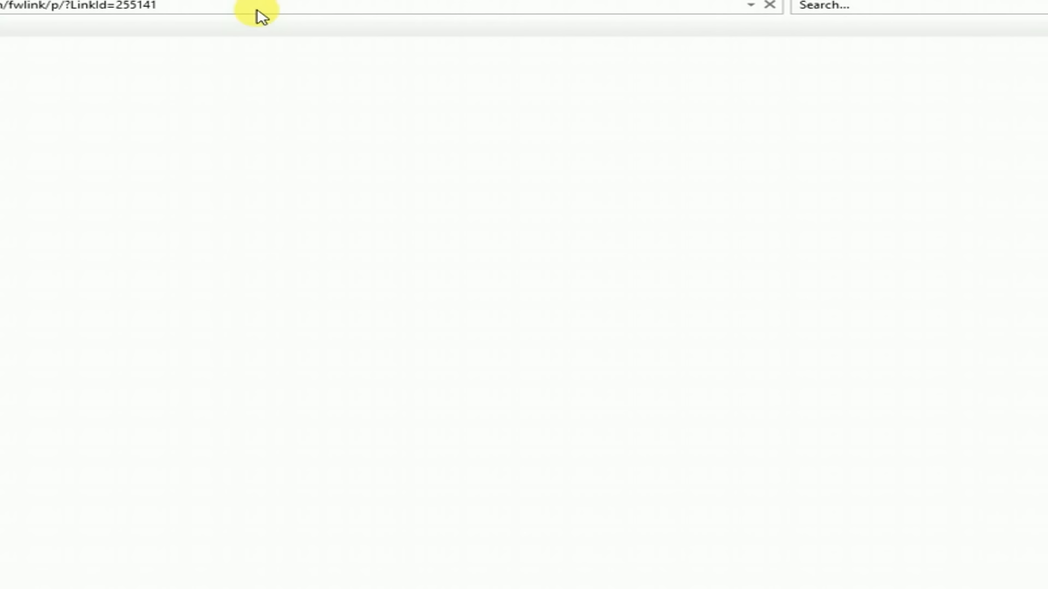
left_click(257, 10)
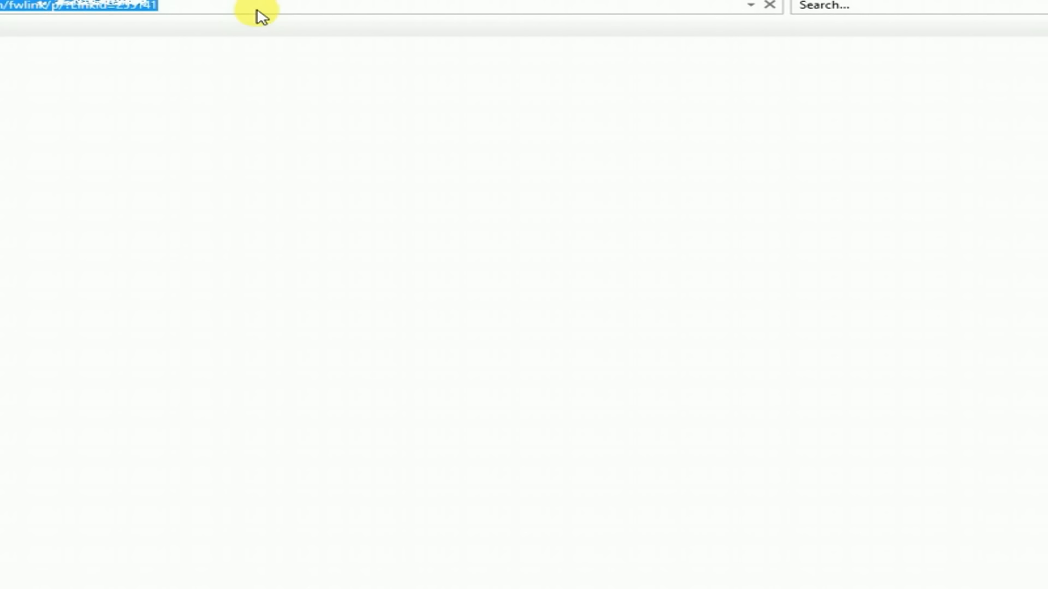
type("v")
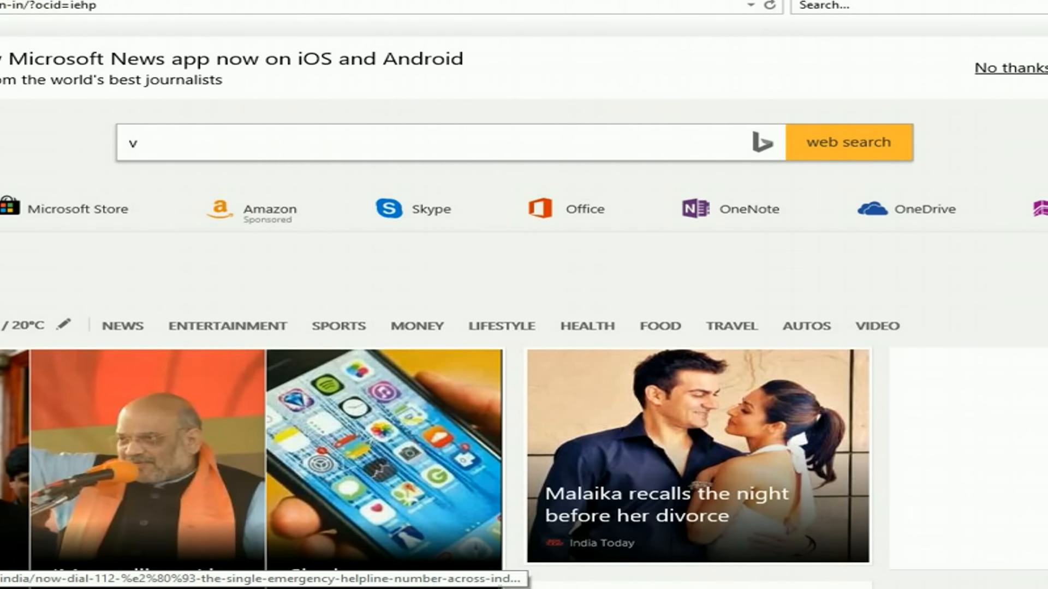
key("Return")
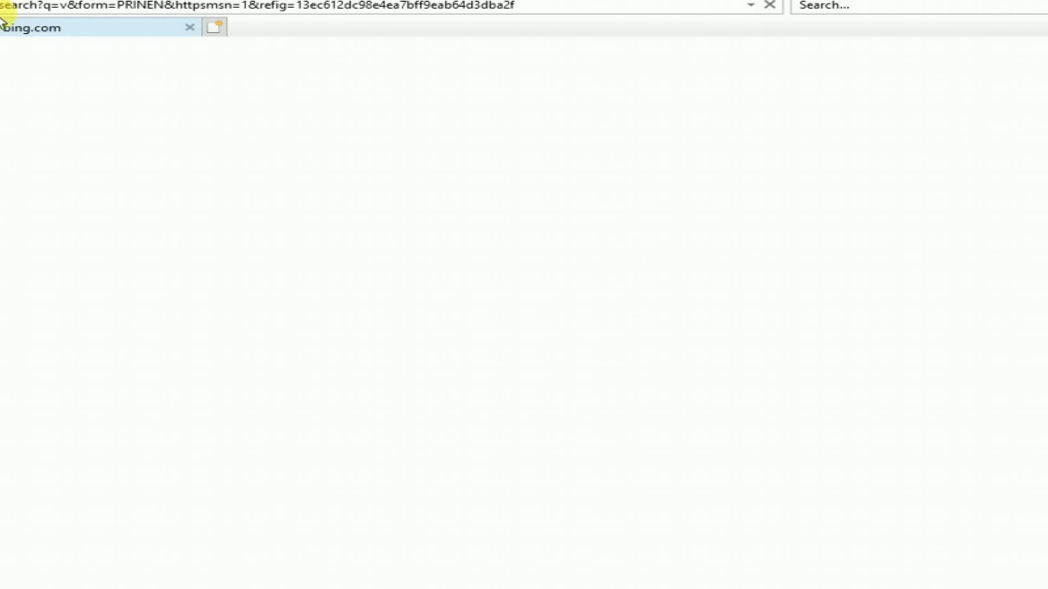
left_click(191, 28)
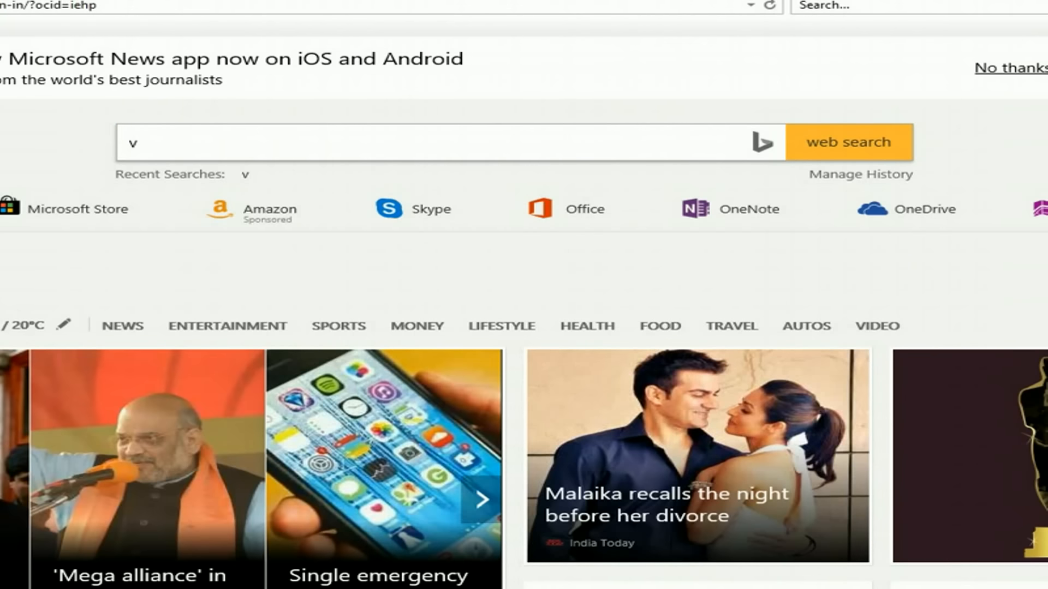
- Open the copied quiz response link in Internet Explorer
left_click(33, 5)
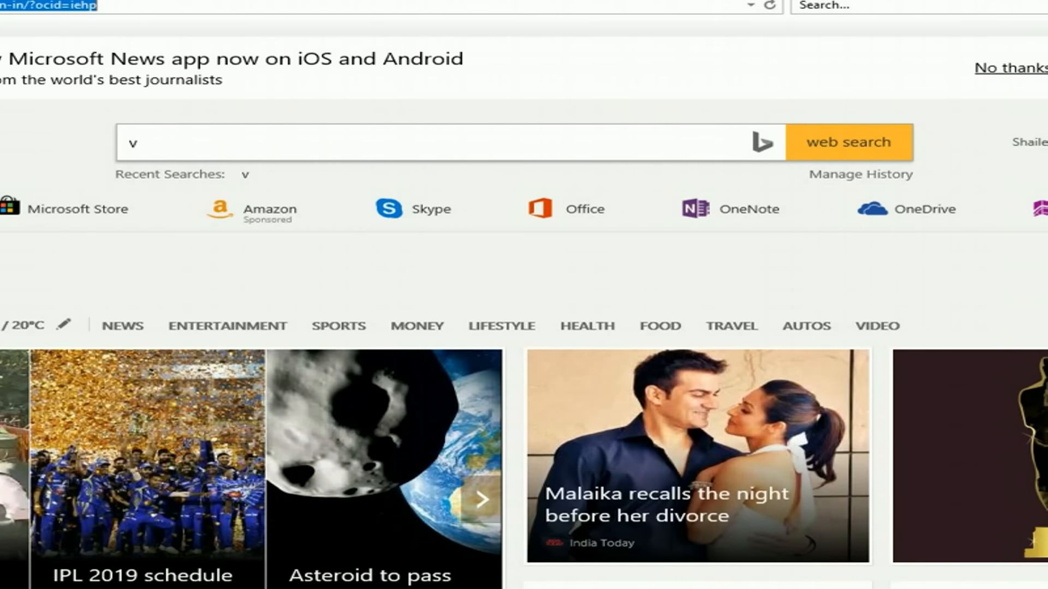
key("ctrl+v")
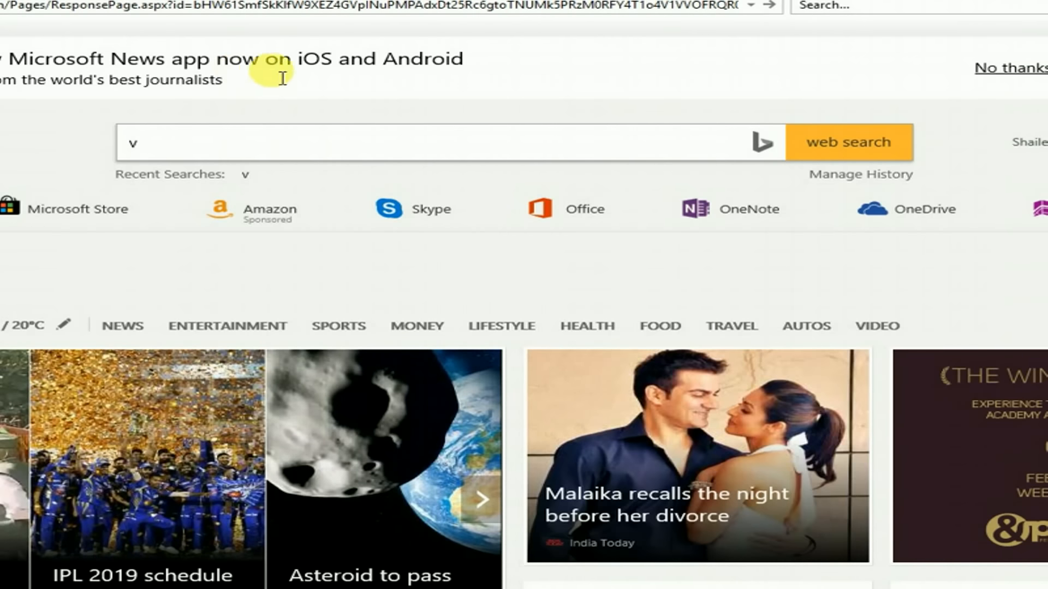
key("Return")
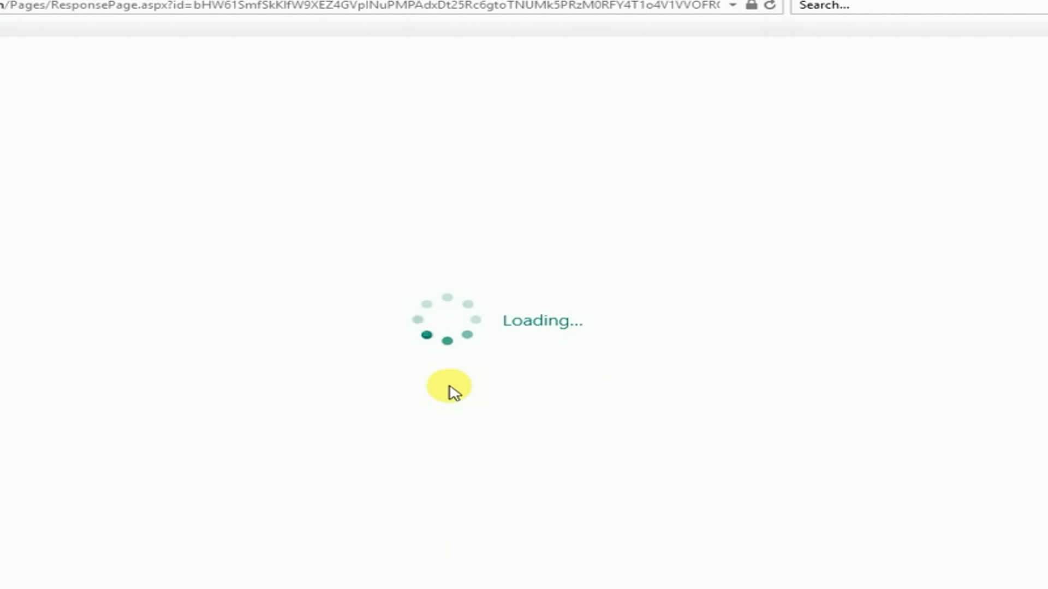
key("super+r")
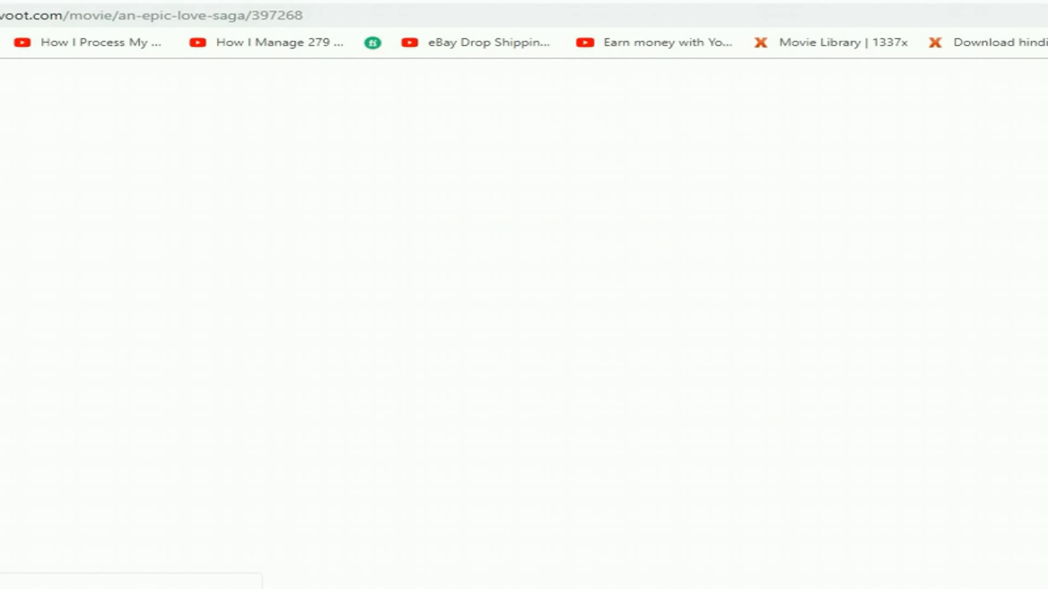
key("ctrl+t")
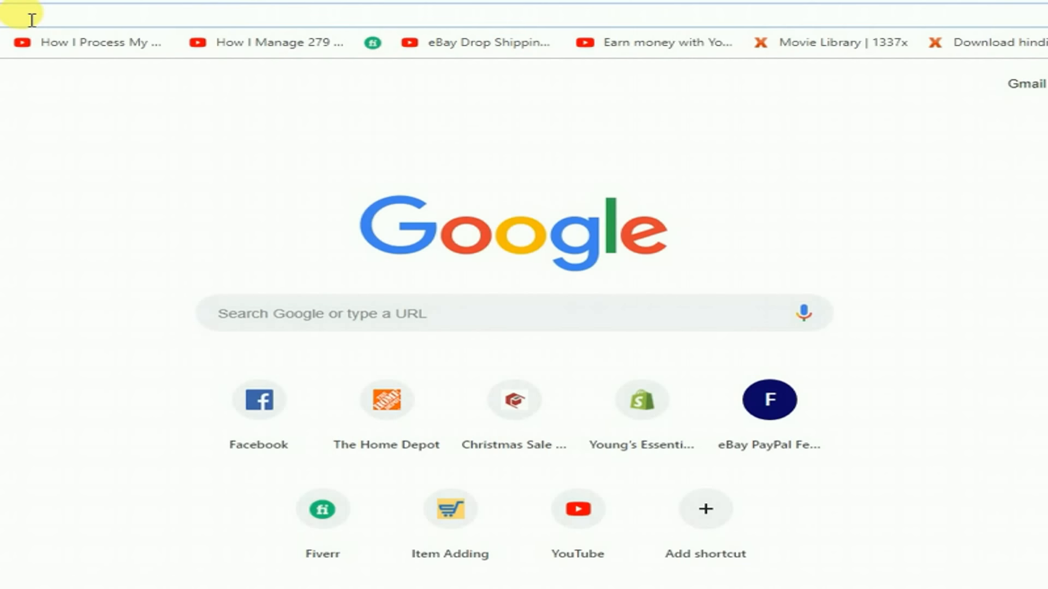
type("v")
key("BackSpace")
key("BackSpace")
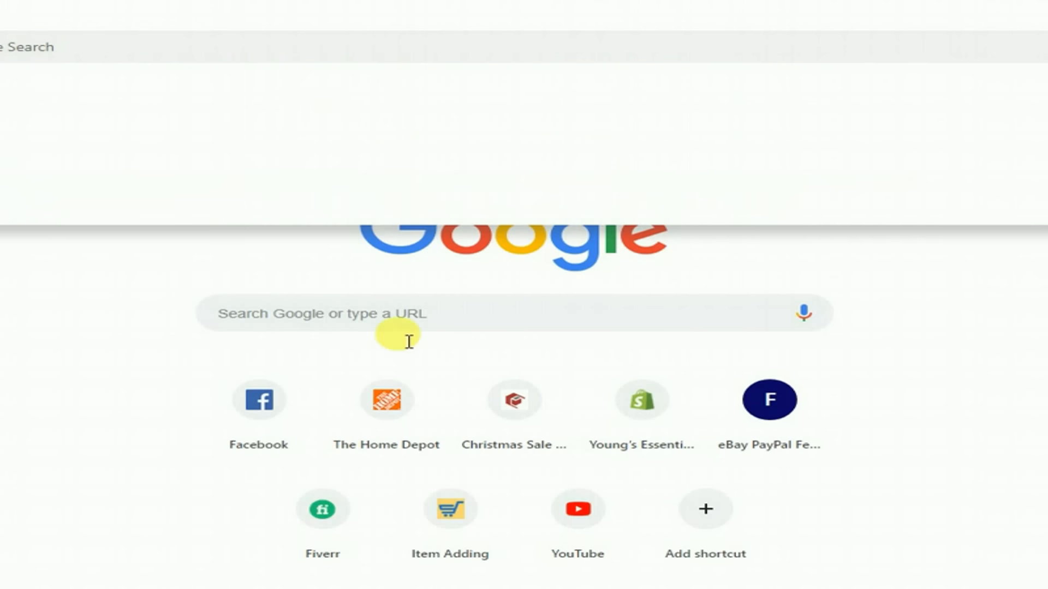
left_click(40, 315)
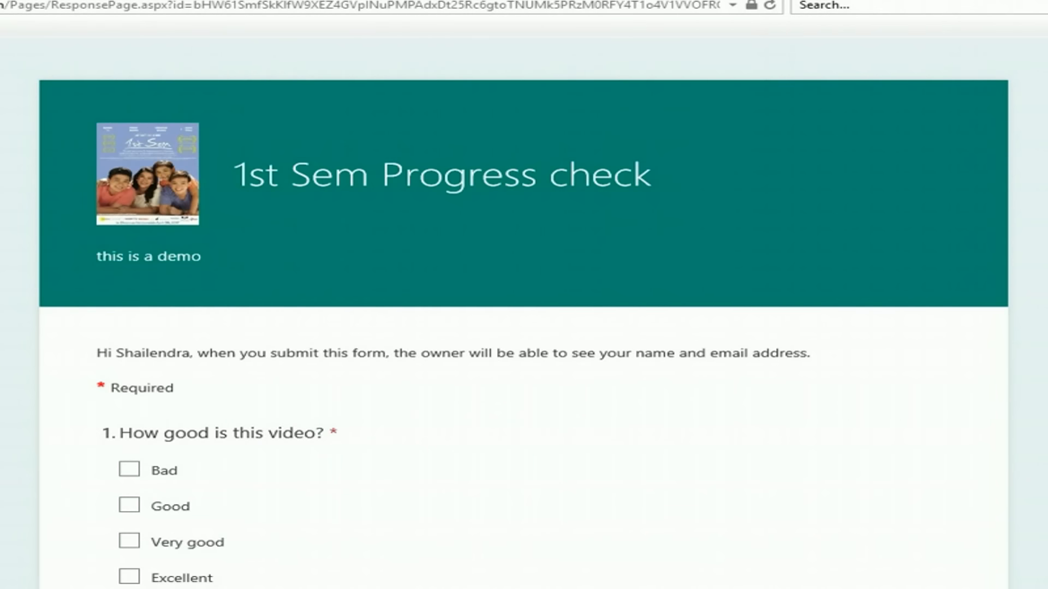
- Answer the question "How good is this video?" with Very good and Excellent
scroll(524, 327, "down", 3)
scroll(524, 327, "down", 1)
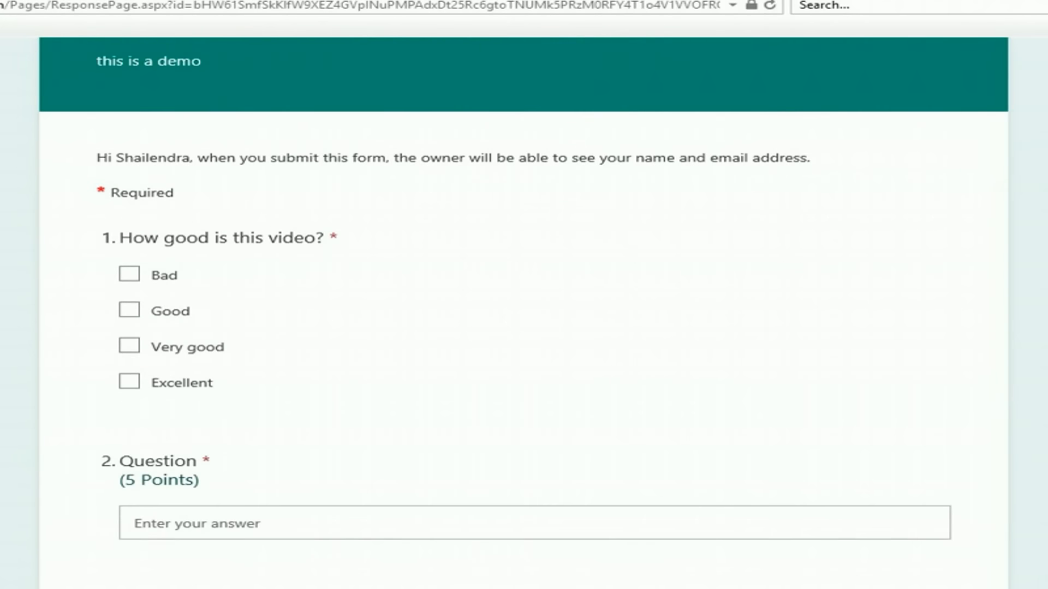
left_click(130, 346)
left_click(129, 381)
scroll(523, 311, "down", 4)
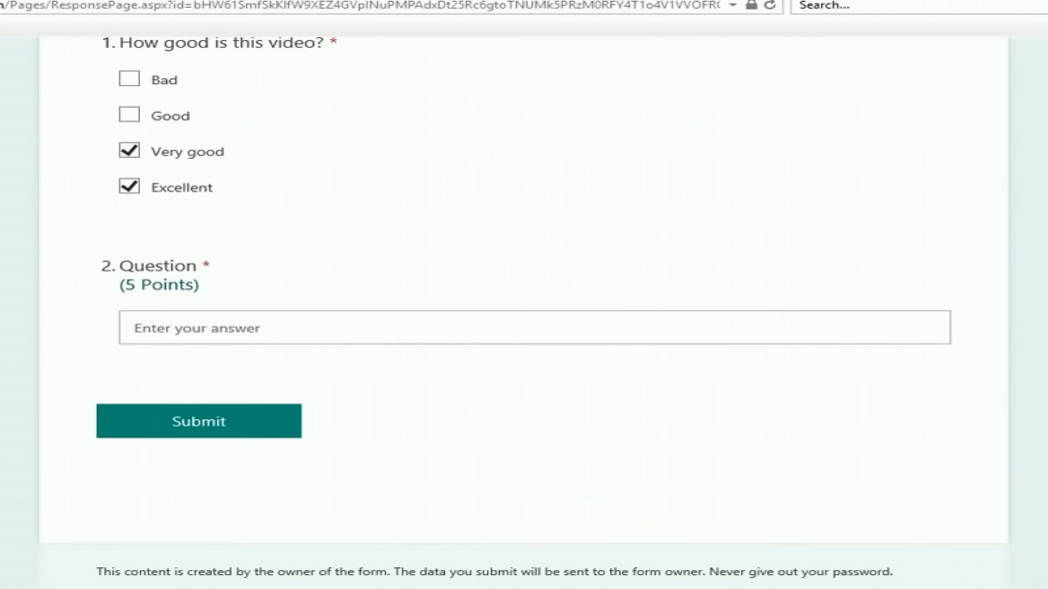
- Answer the second question with "Whatevere" and submit the quiz response
left_click(183, 434)
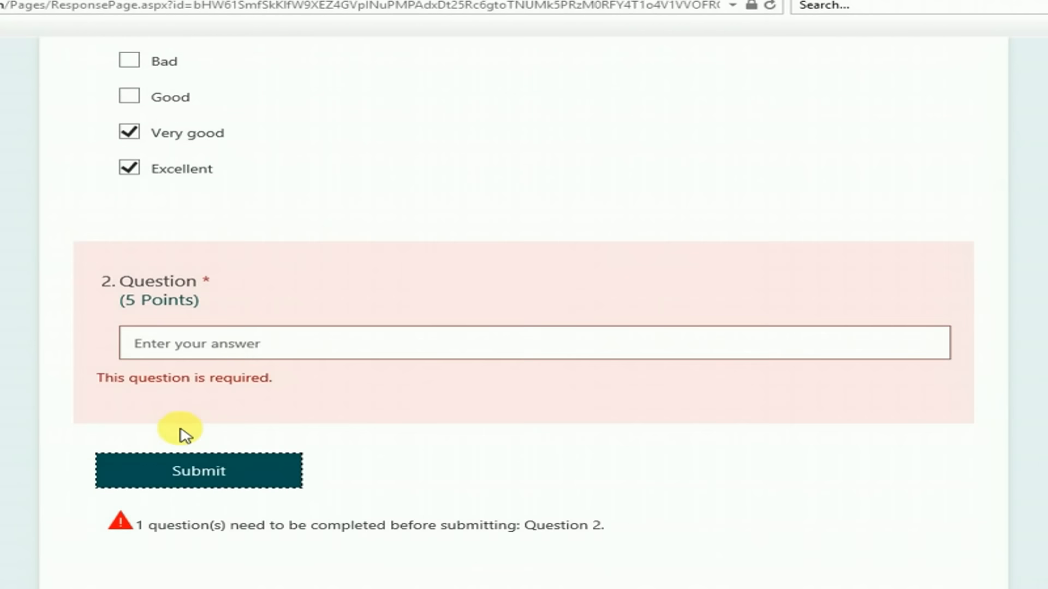
left_click(279, 350)
type("Whatevere")
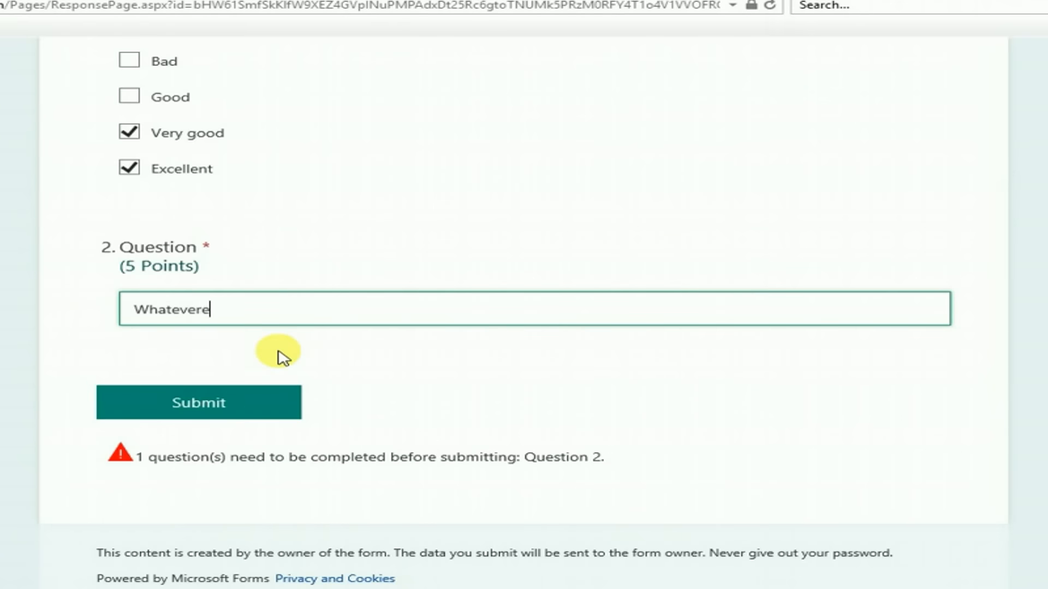
left_click(185, 403)
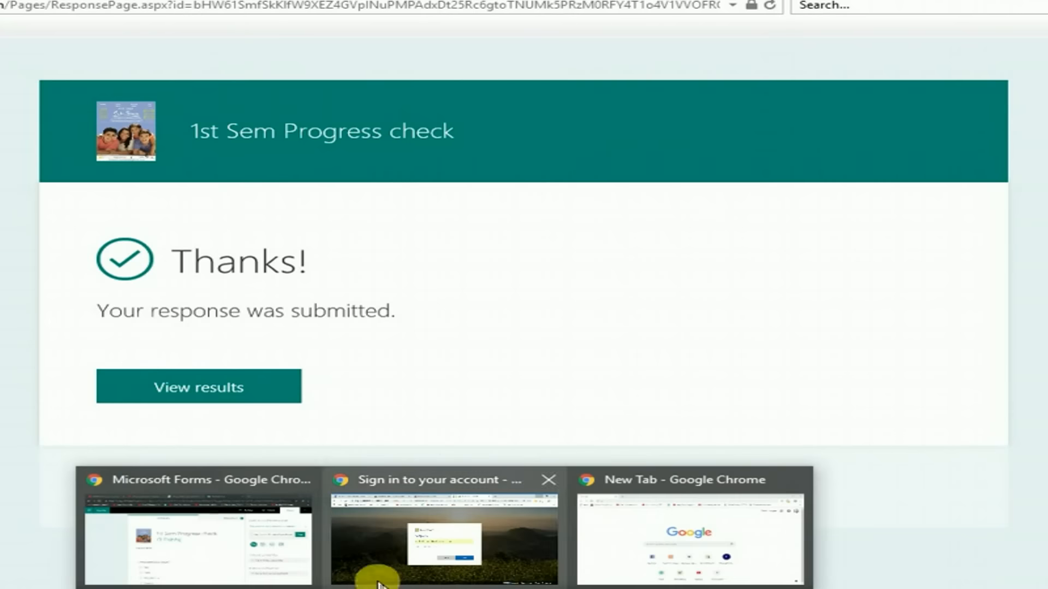
- Switch back to the quiz editor in Chrome and examine the response summary, charts and latest answers, then the question list
left_click(234, 551)
left_click(748, 152)
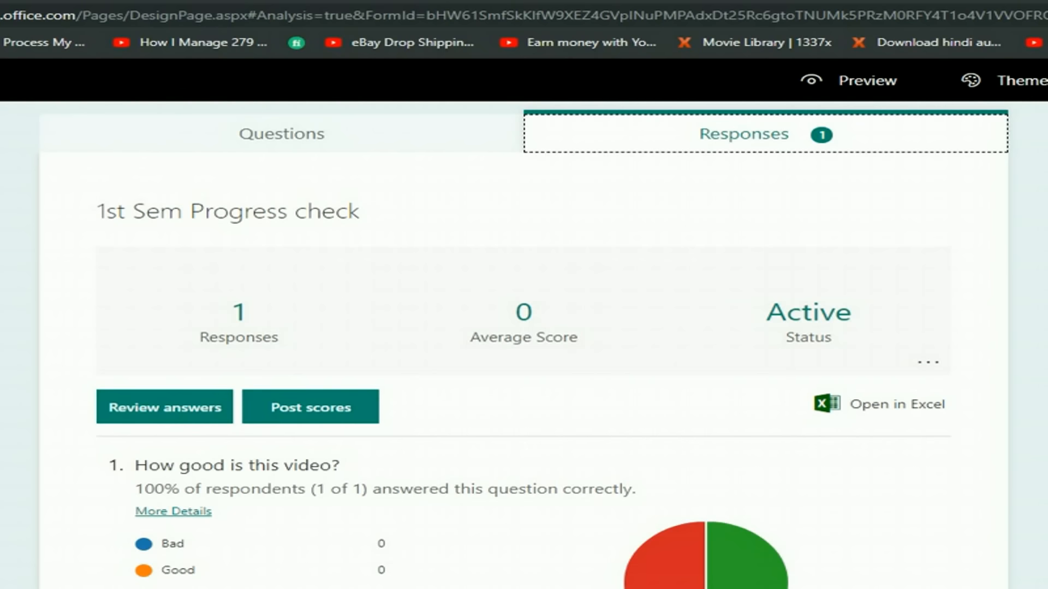
scroll(711, 399, "down", 3)
mouse_move(393, 474)
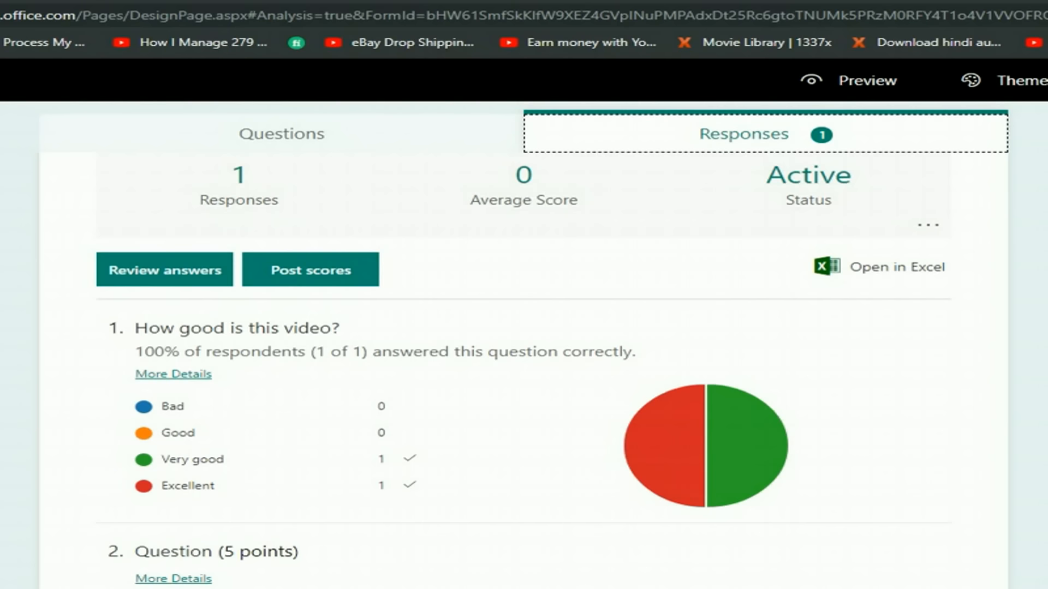
scroll(523, 344, "down", 2)
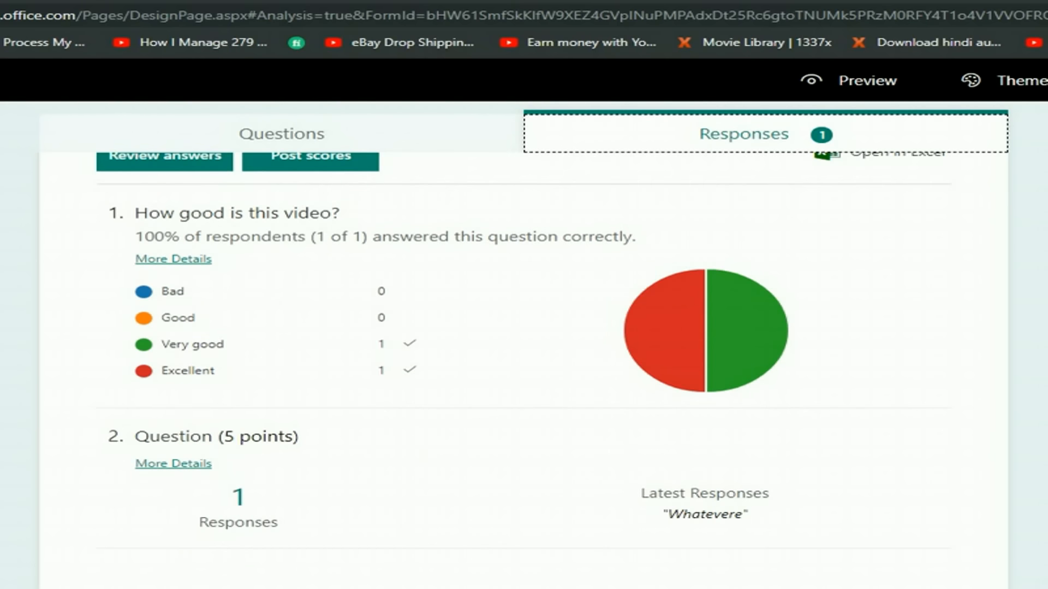
scroll(254, 478, "up", 3)
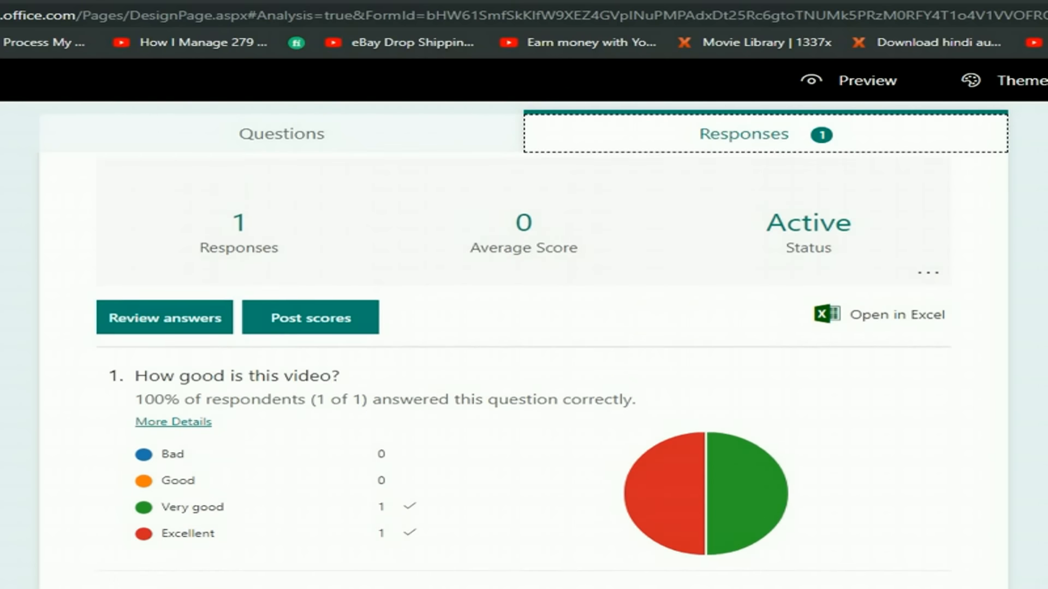
mouse_move(254, 479)
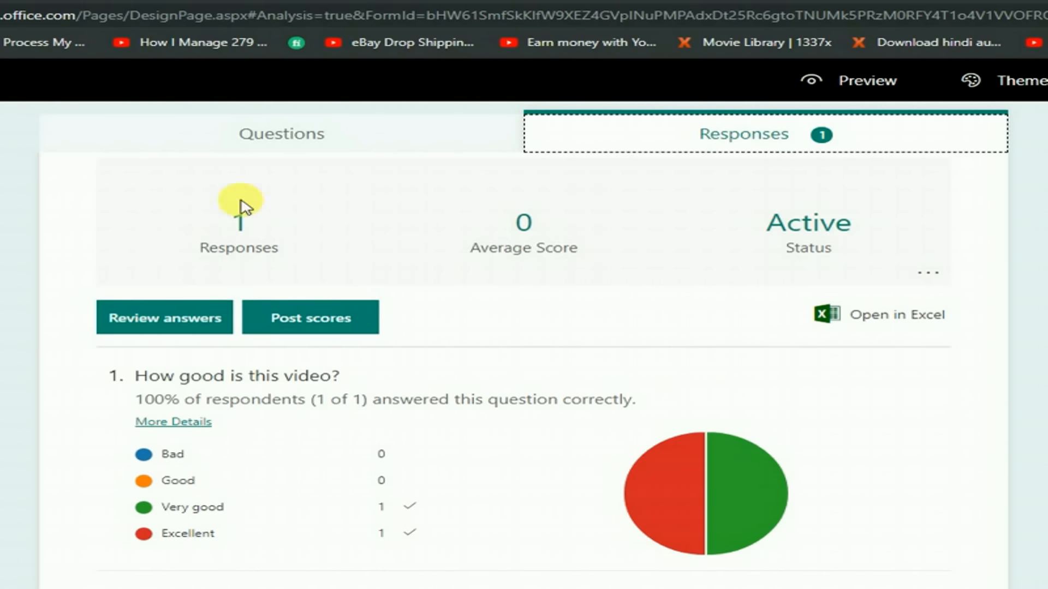
left_click(289, 136)
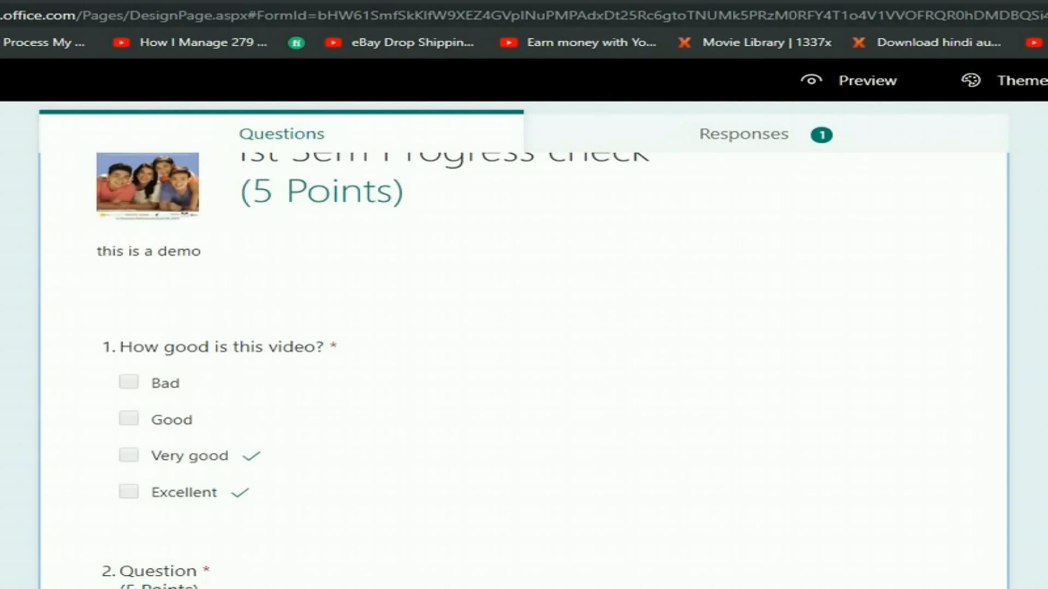
scroll(524, 360, "down", 1)
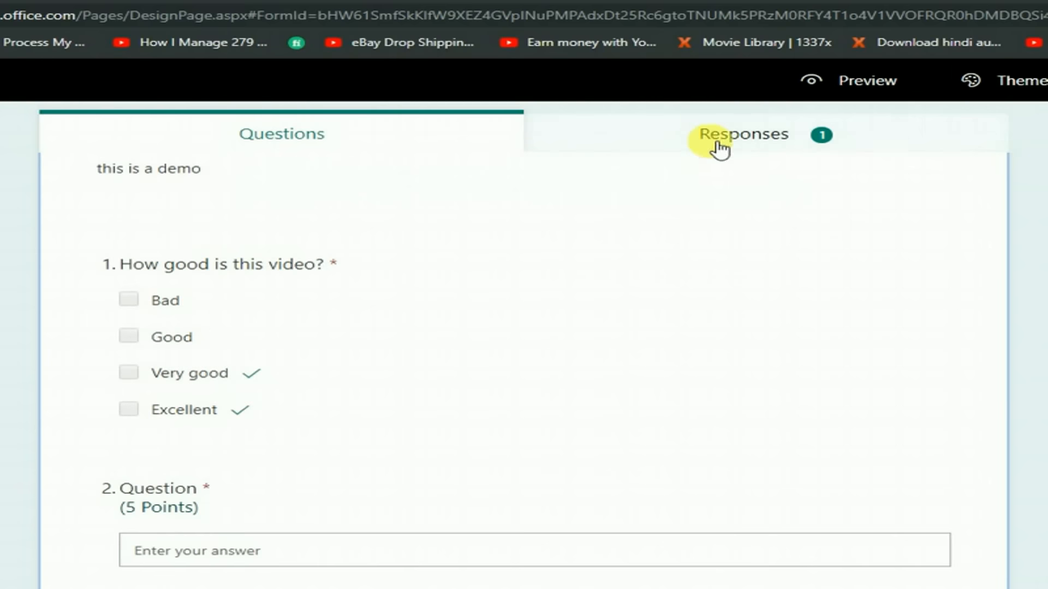
- Open the answer review for the quiz responses and check the list of respondents
left_click(720, 145)
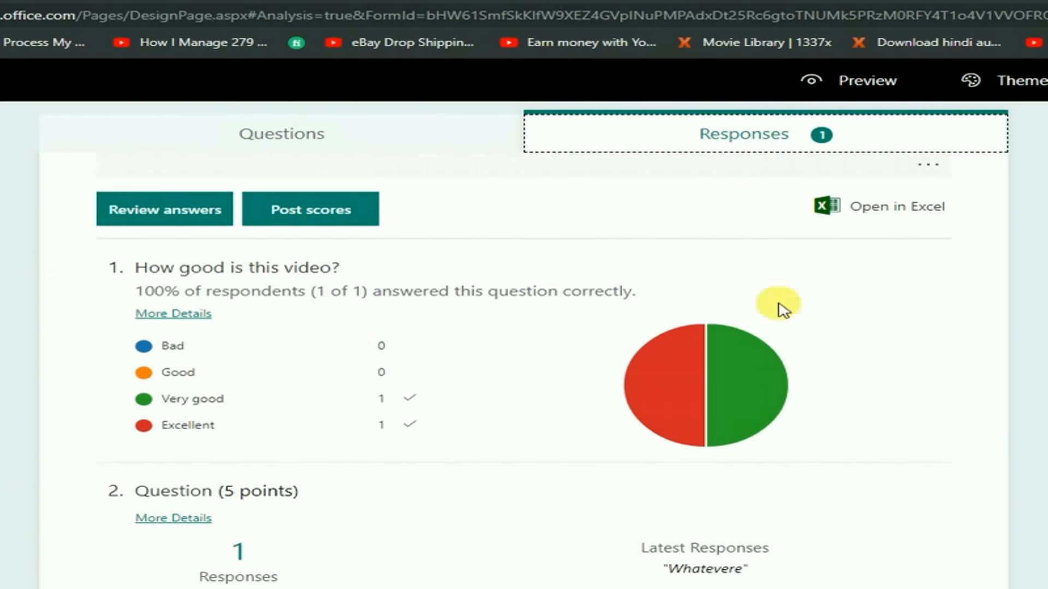
left_click(125, 224)
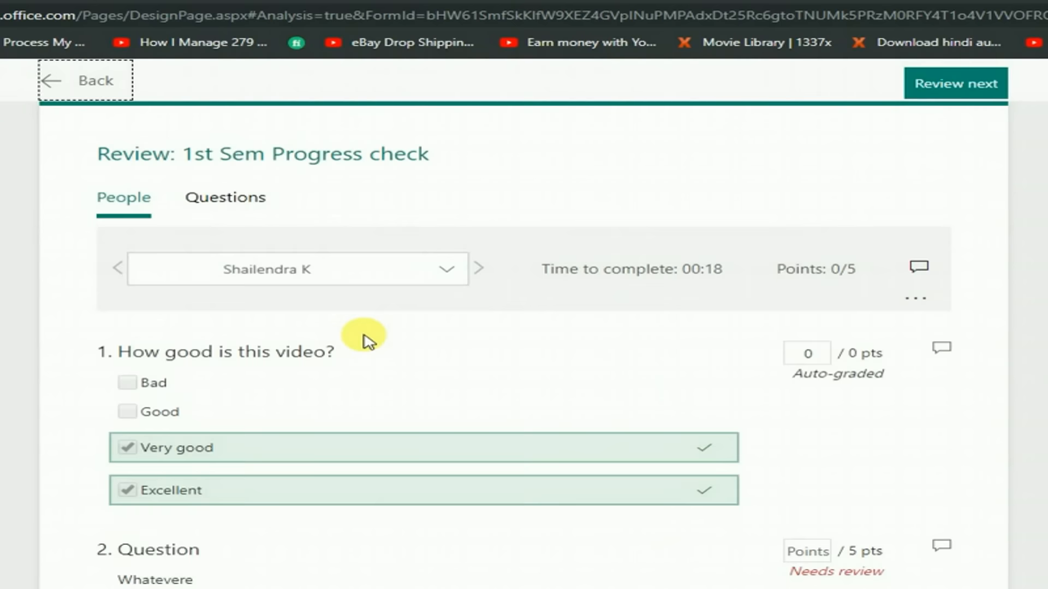
left_click(448, 278)
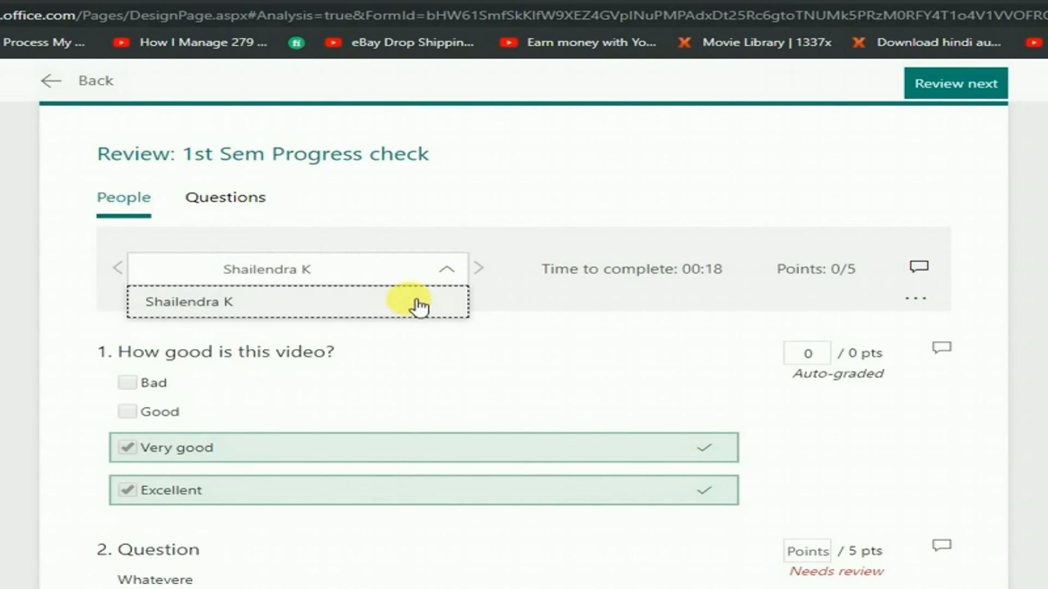
left_click(461, 232)
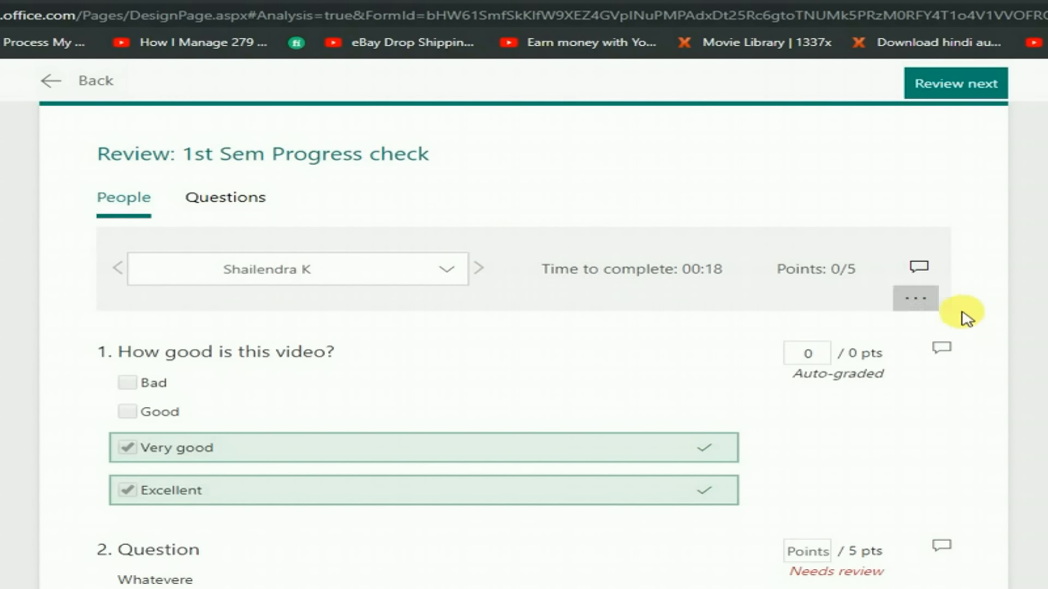
- Award the respondent 5 points for "How good is this video?" and 5 points for the second question
double_click(813, 353)
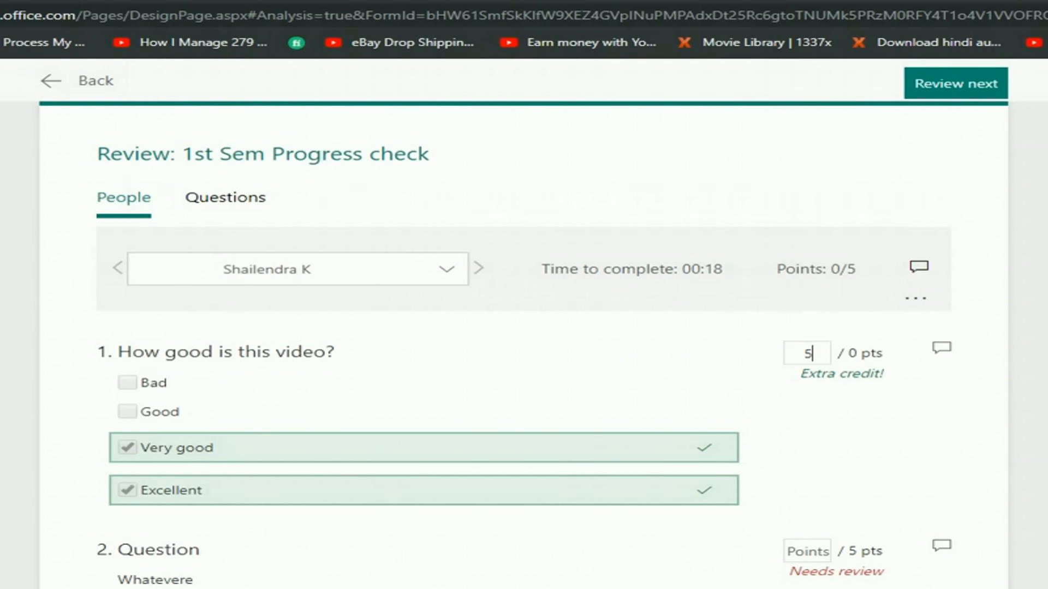
scroll(847, 468, "down", 1)
left_click(806, 497)
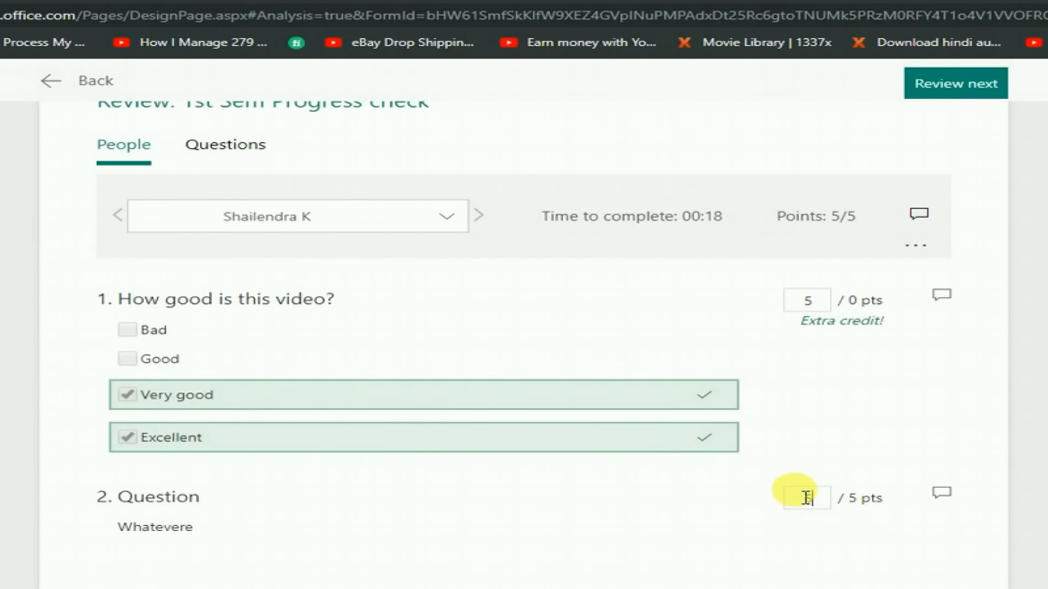
left_click(941, 439)
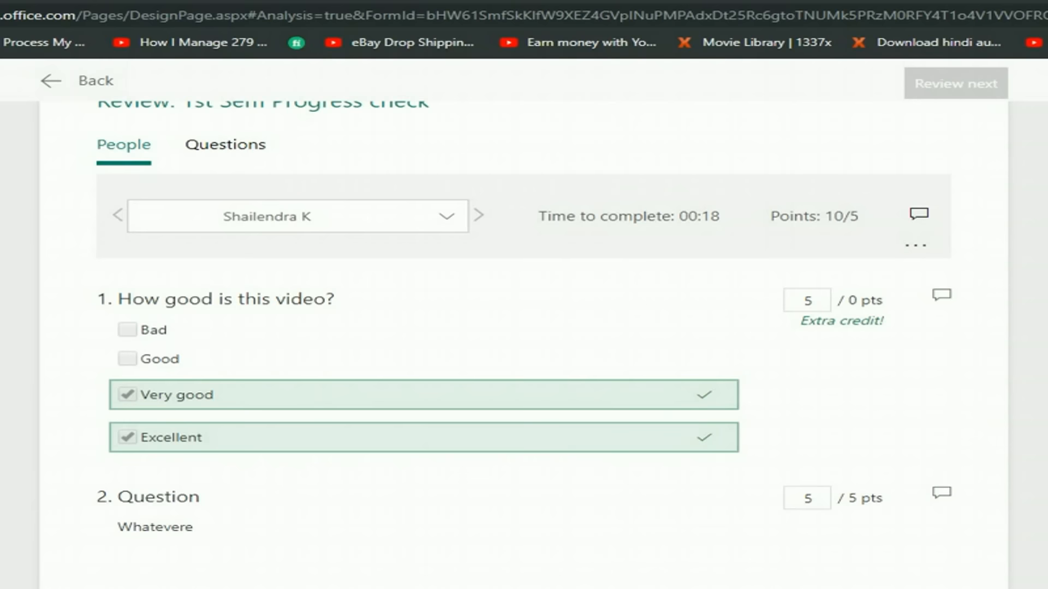
scroll(524, 339, "up", 1)
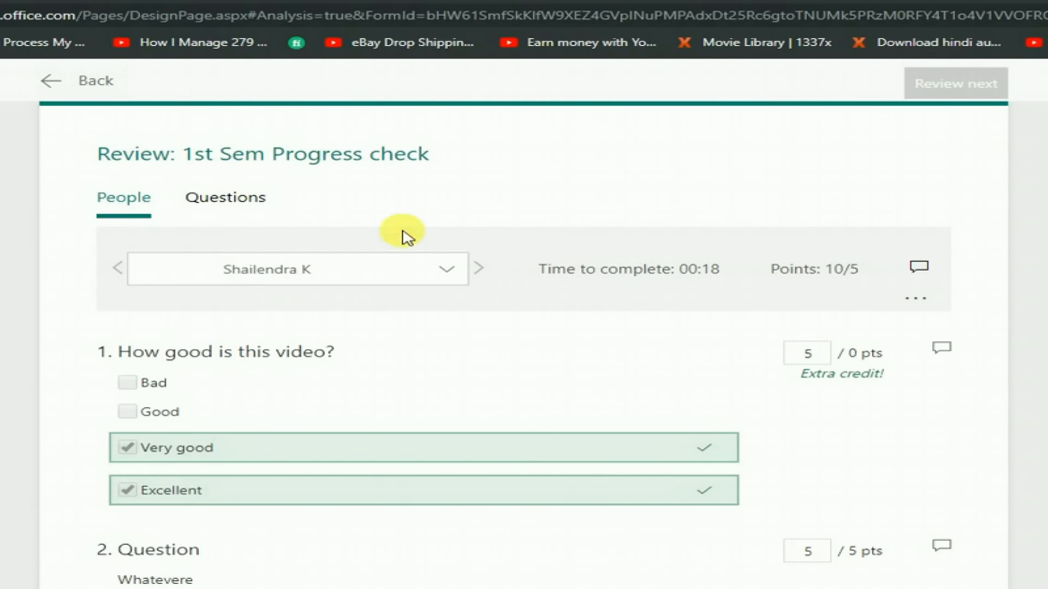
- Post the graded respondent's score for the quiz and return to the response summary
left_click(80, 104)
left_click(309, 209)
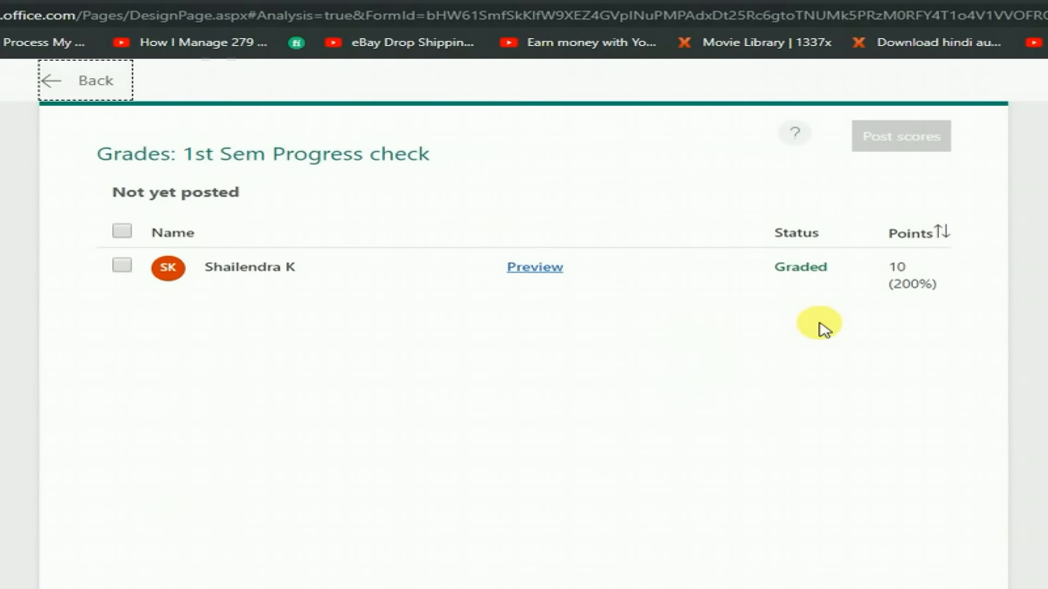
left_click(122, 267)
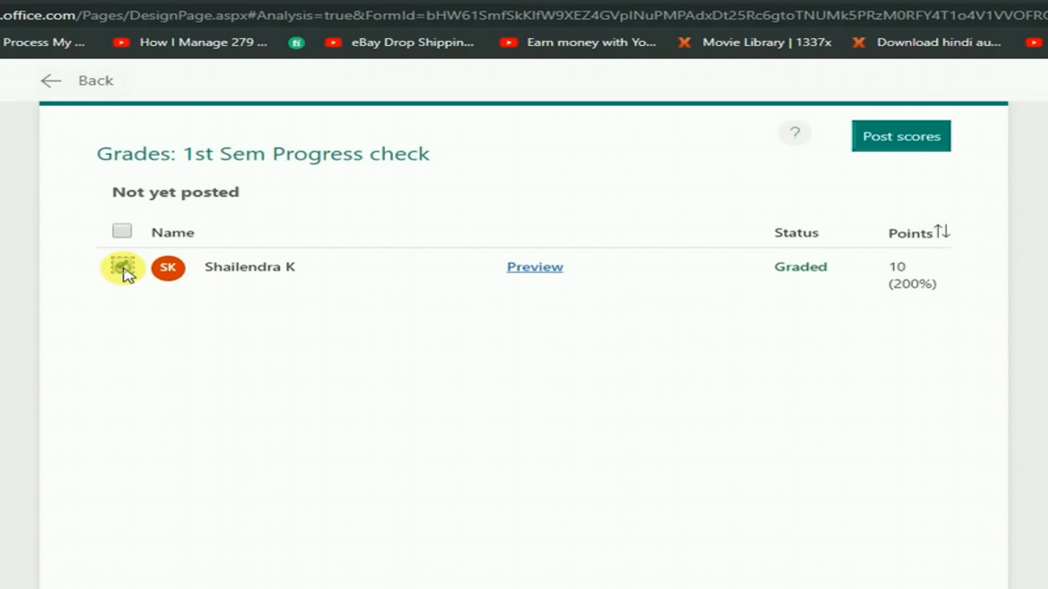
left_click(906, 141)
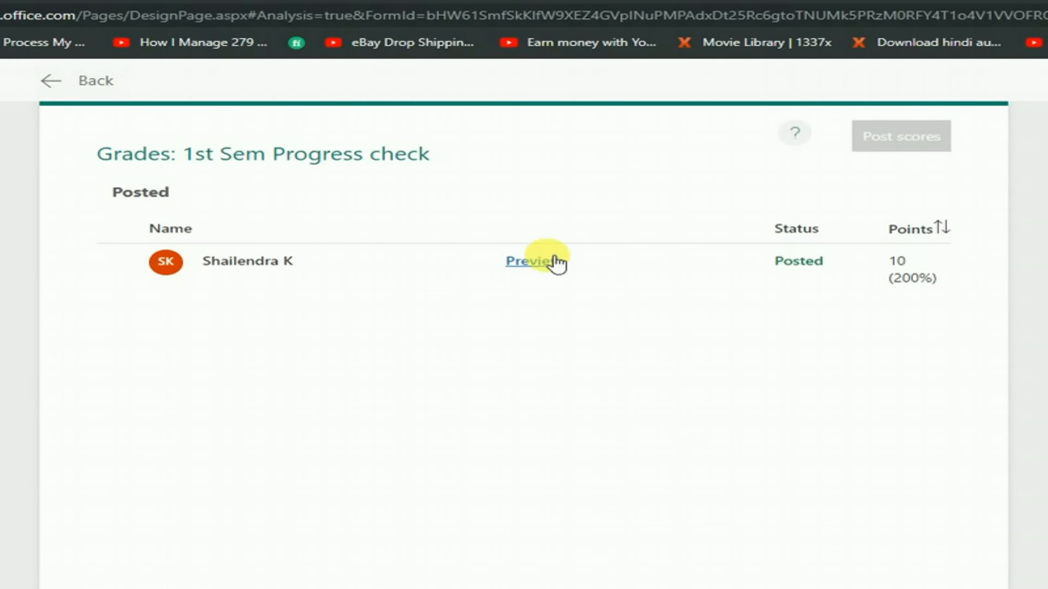
left_click(89, 85)
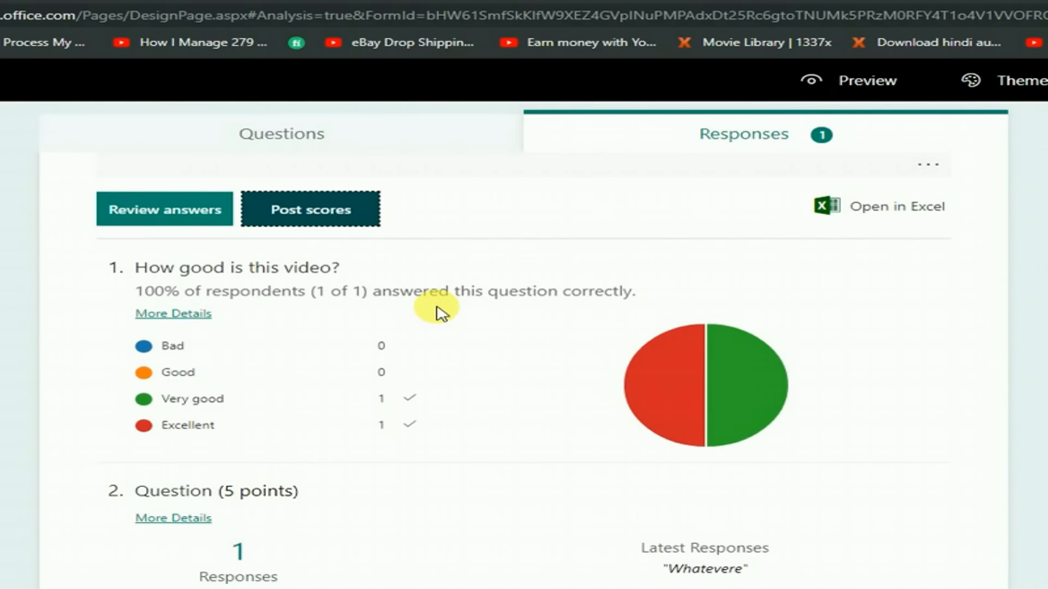
- Open the quiz responses as a workbook in Excel and enable editing
left_click(883, 208)
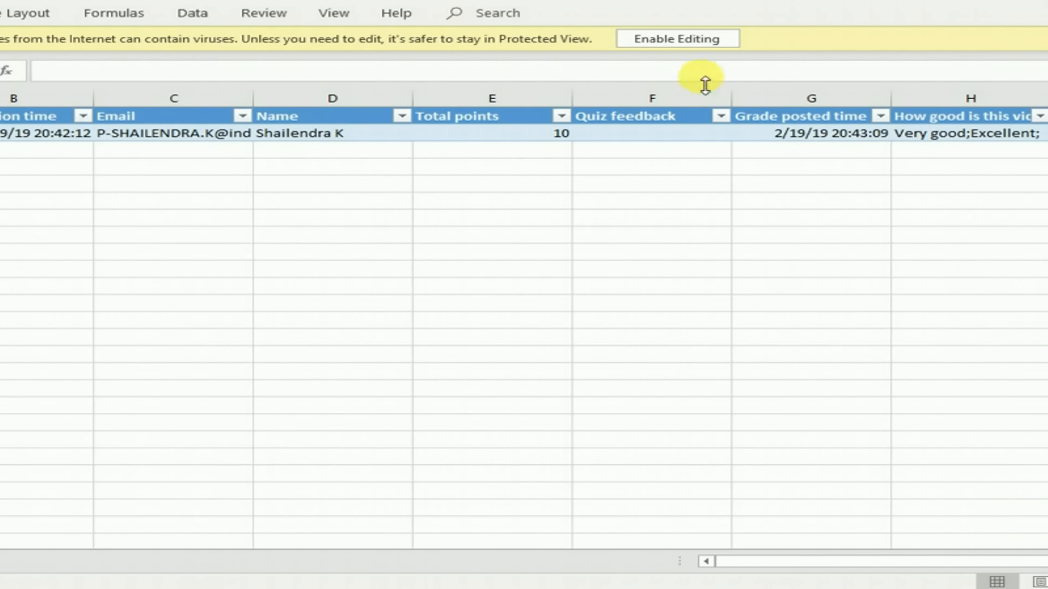
left_click(666, 39)
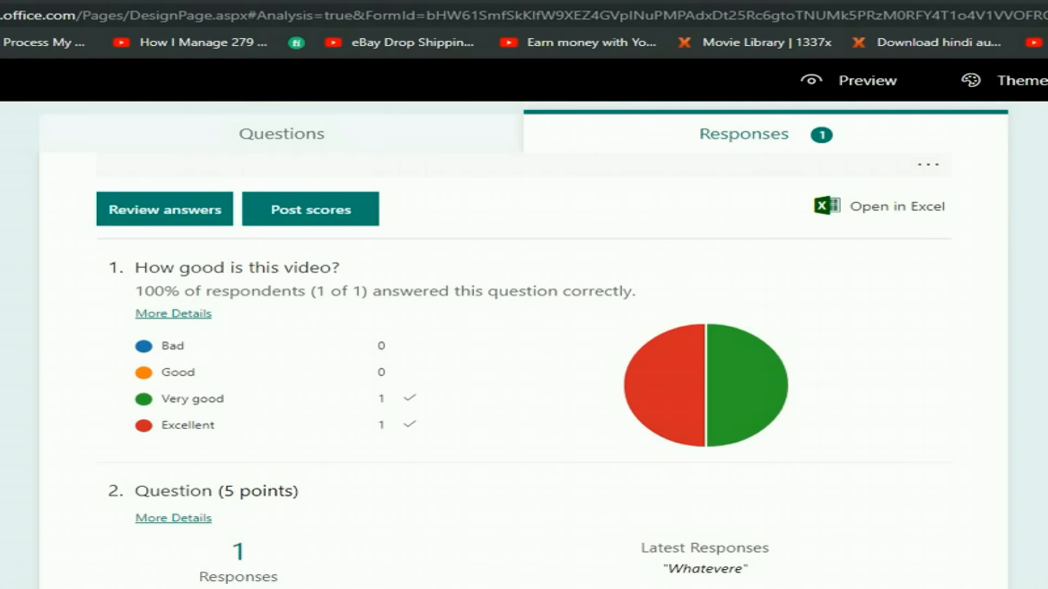
- Back in the Chrome quiz editor, view the overall response summary and return to the question list
scroll(524, 355, "up", 4)
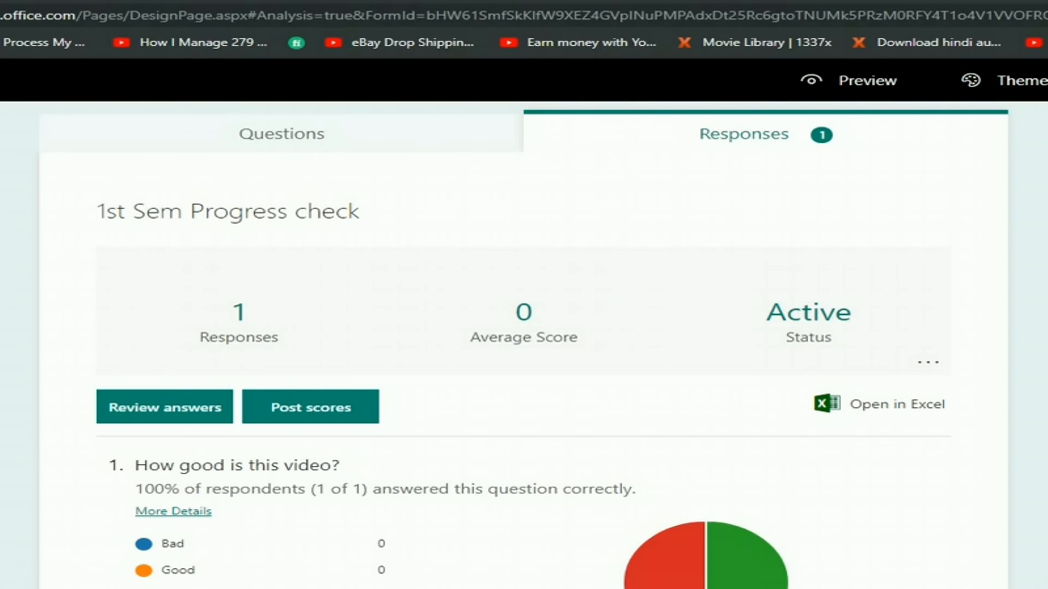
left_click(306, 136)
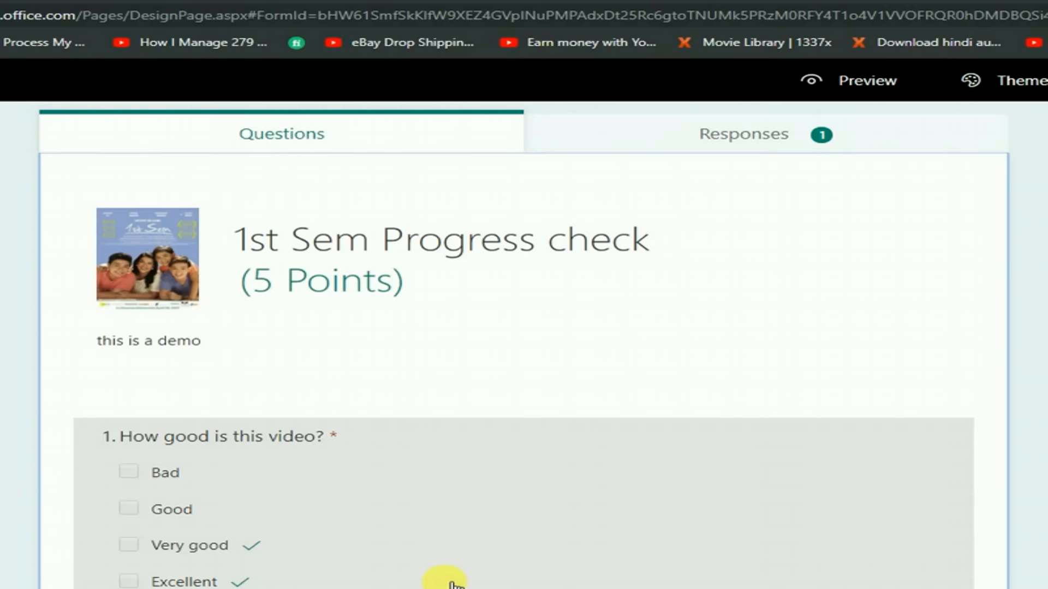
mouse_move(444, 588)
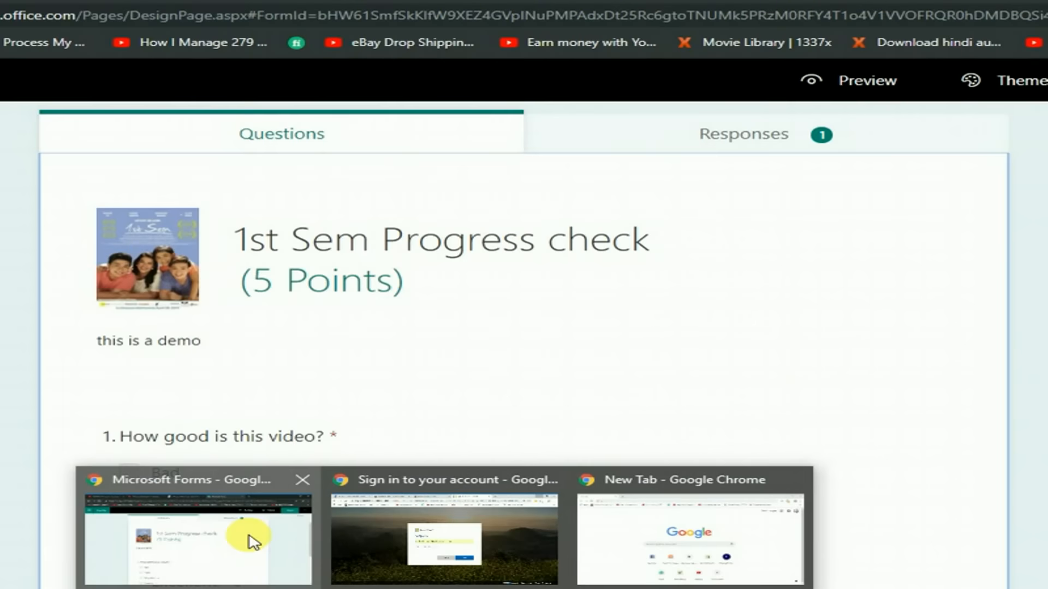
left_click(251, 539)
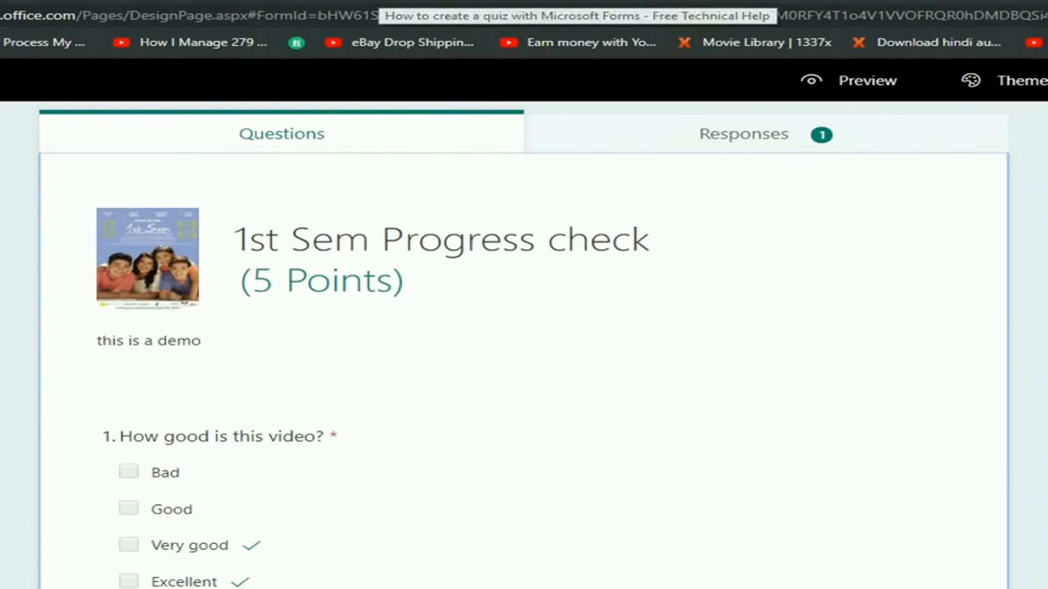
- Switch to the Free Technical Help article "How to create a quiz with Microsoft Forms" and view its header
left_click(380, 1)
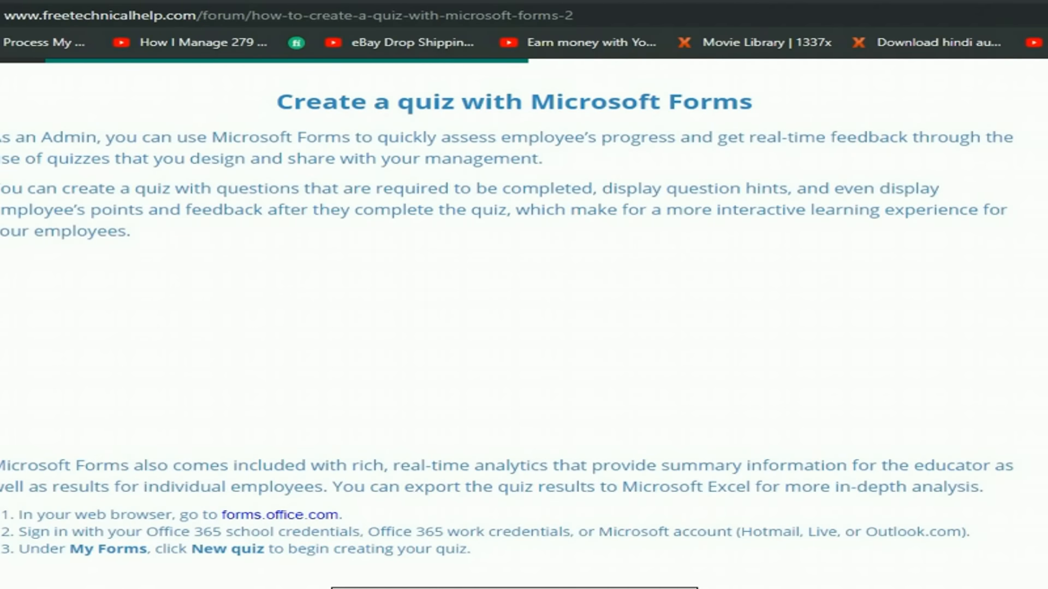
scroll(507, 325, "up", 10)
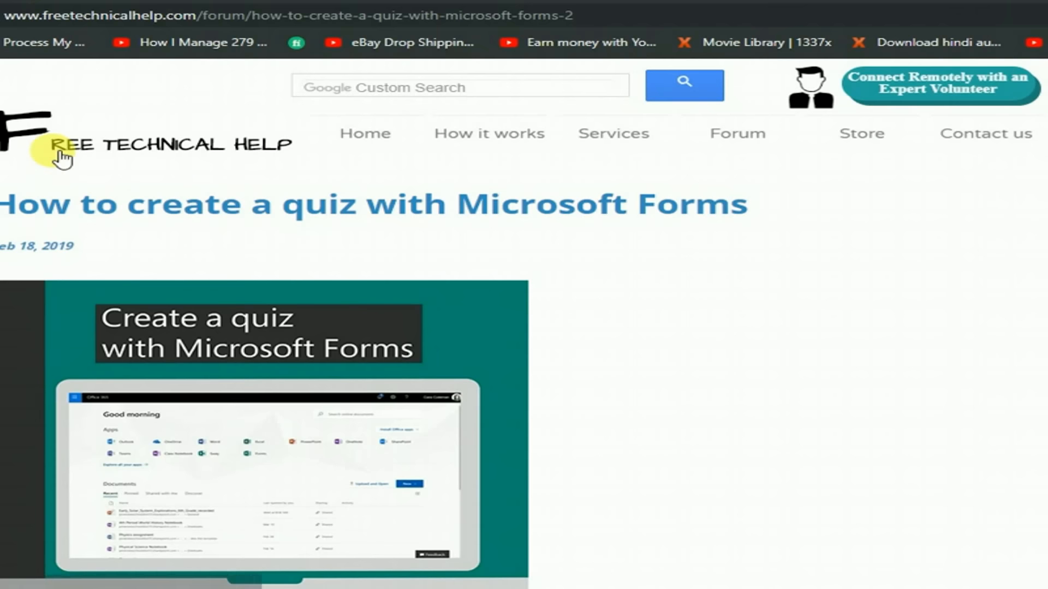
left_click_drag(4, 136, 263, 140)
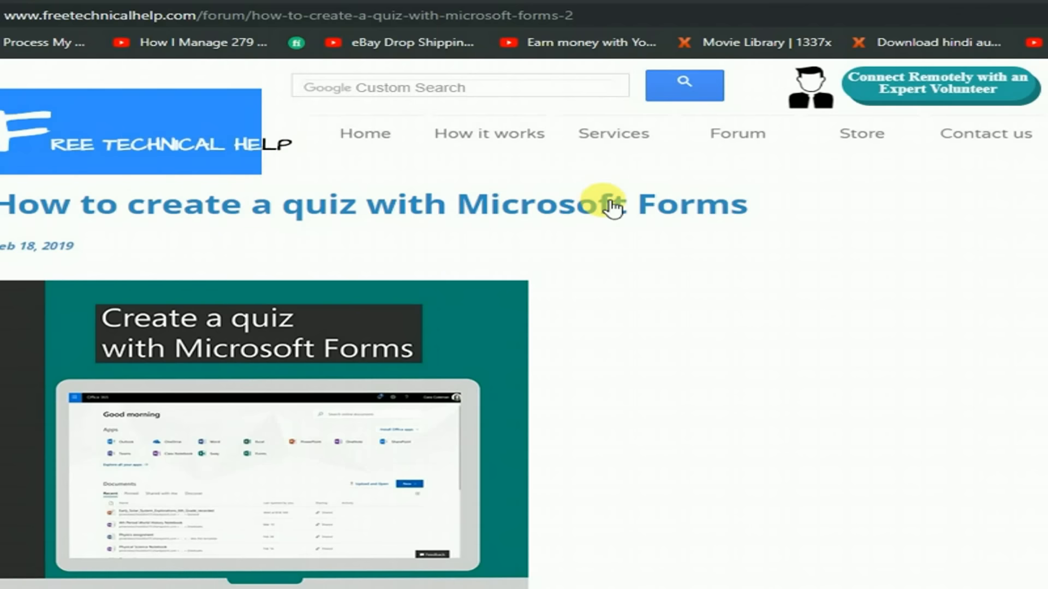